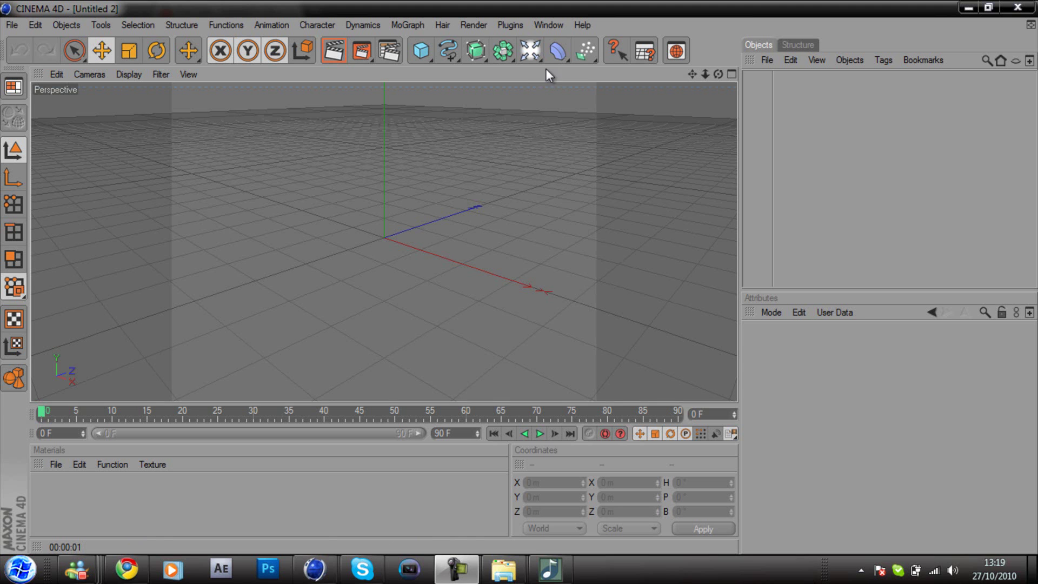
# Set the render output size to a width of 1920 and a height of 1080 pixels.
pyautogui.moveTo(516, 277)
pyautogui.mouseDown()
pyautogui.moveTo(508, 277)
pyautogui.moveTo(518, 277)
pyautogui.mouseUp()
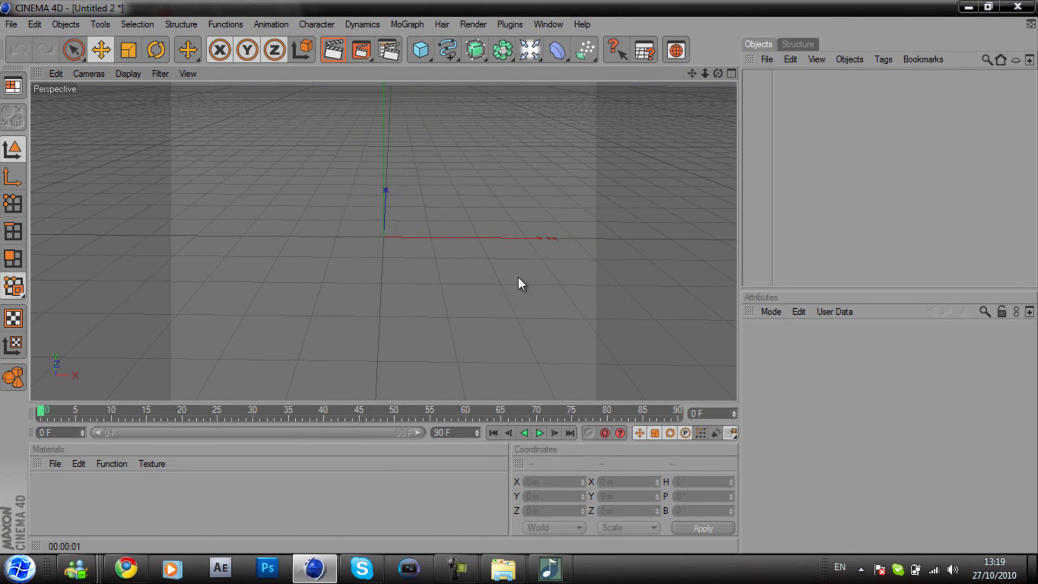
pyautogui.click(388, 52)
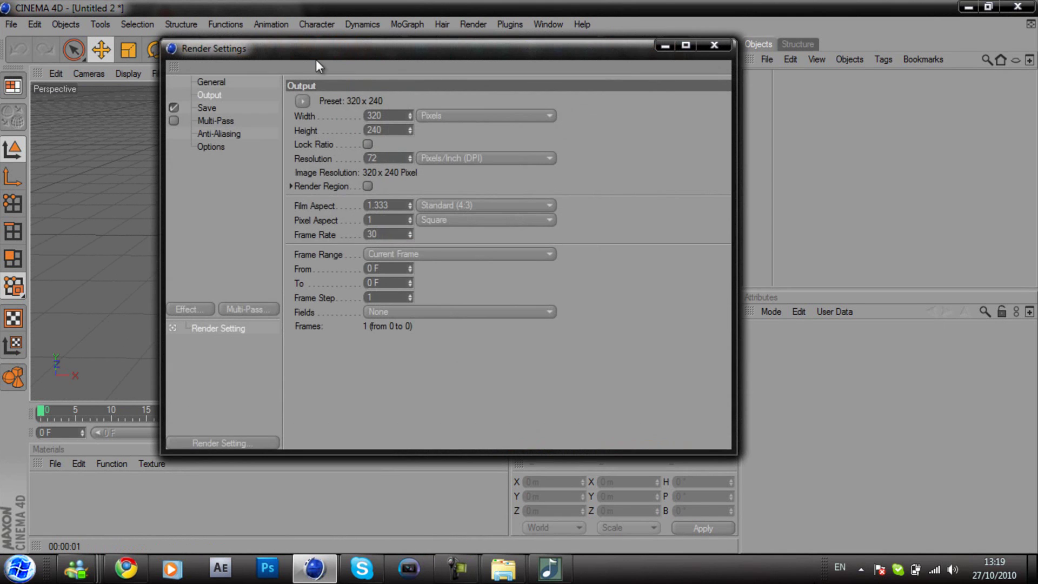
pyautogui.click(207, 85)
pyautogui.click(209, 95)
pyautogui.click(367, 116)
pyautogui.write('1920')
pyautogui.click(389, 130)
pyautogui.press('BackSpace')
pyautogui.press('BackSpace')
pyautogui.press('BackSpace')
pyautogui.write('1080')
pyautogui.press('Return')
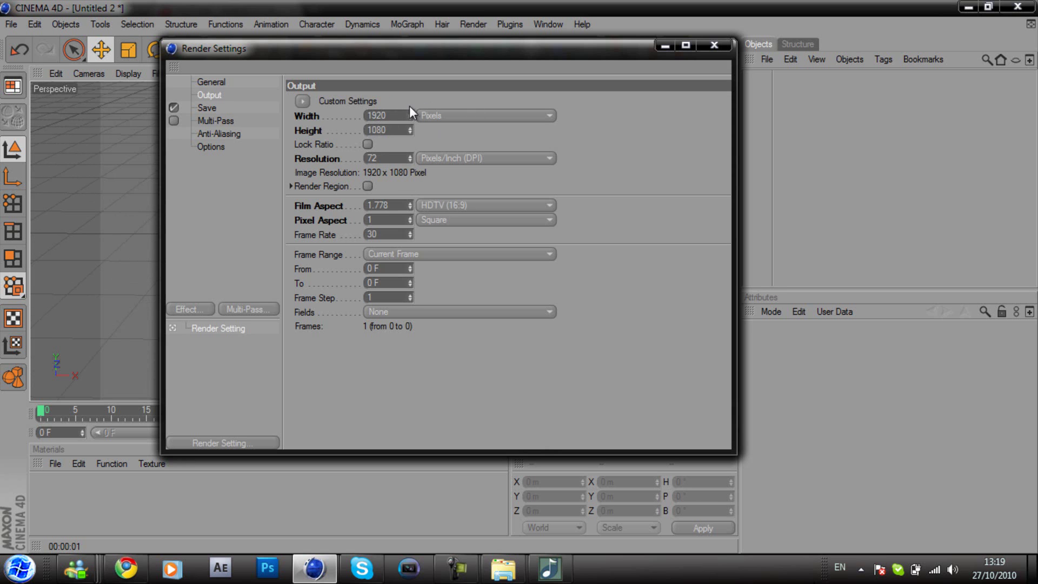
# Try a render output width of 1280 pixels.
pyautogui.click(367, 115)
pyautogui.write('1280')
pyautogui.press('Tab')
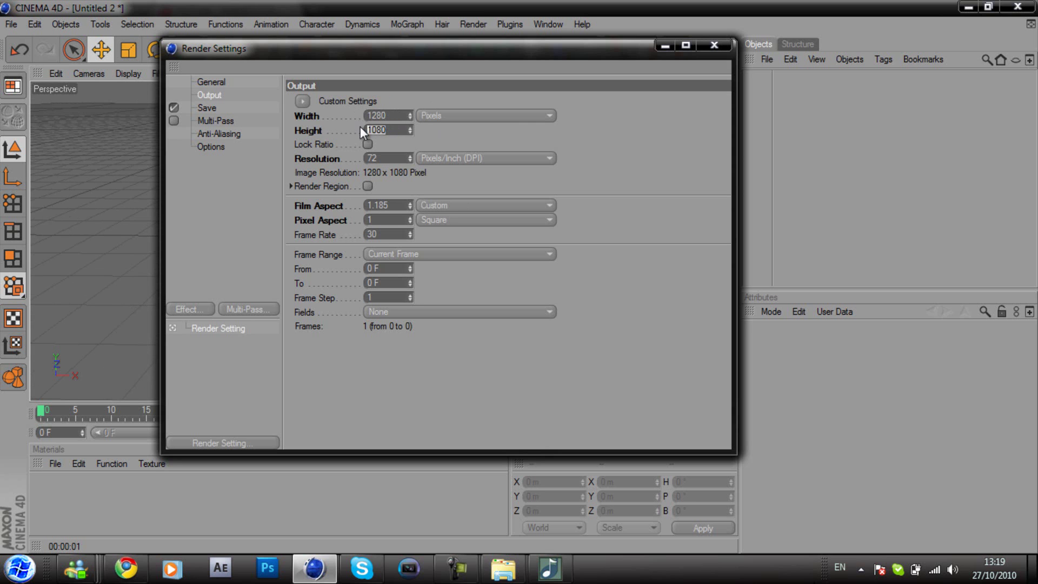
pyautogui.press('Return')
# Restore the render output size to 1920 x 1080 pixels and close the render settings.
pyautogui.doubleClick(378, 115)
pyautogui.write('15')
pyautogui.write('20')
pyautogui.press('Tab')
pyautogui.write('1080')
pyautogui.press('Return')
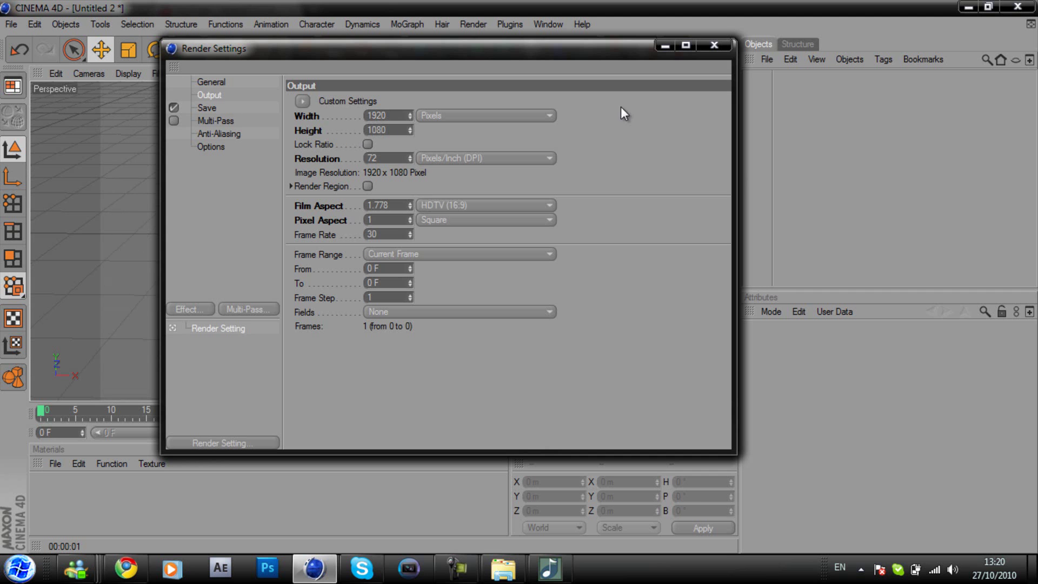
pyautogui.click(722, 43)
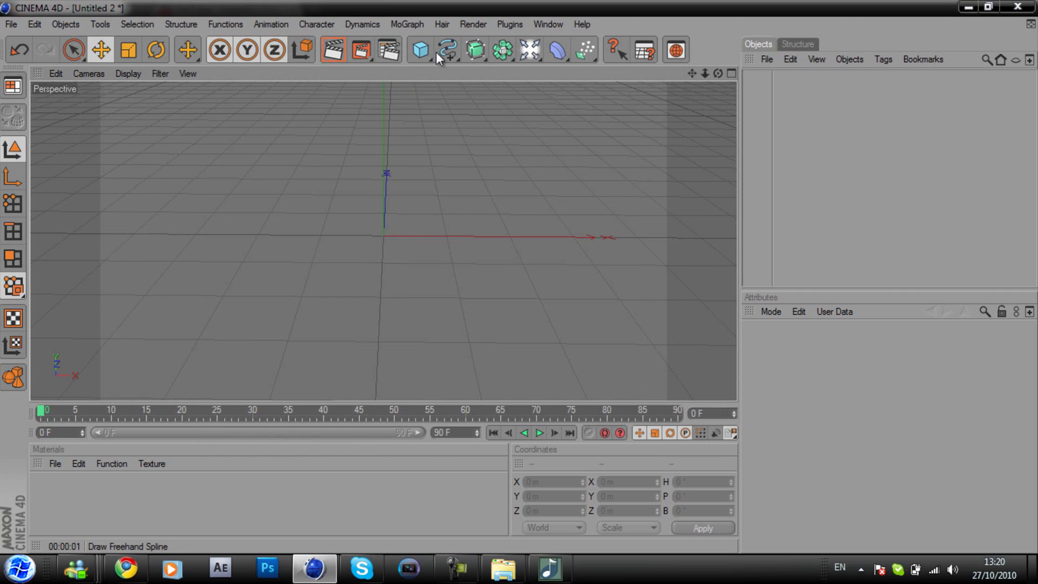
# Add a Floor object to the empty scene and render a preview of the perspective view.
pyautogui.moveTo(718, 73)
pyautogui.mouseDown()
pyautogui.moveTo(519, 277)
pyautogui.moveTo(703, 74)
pyautogui.mouseUp()
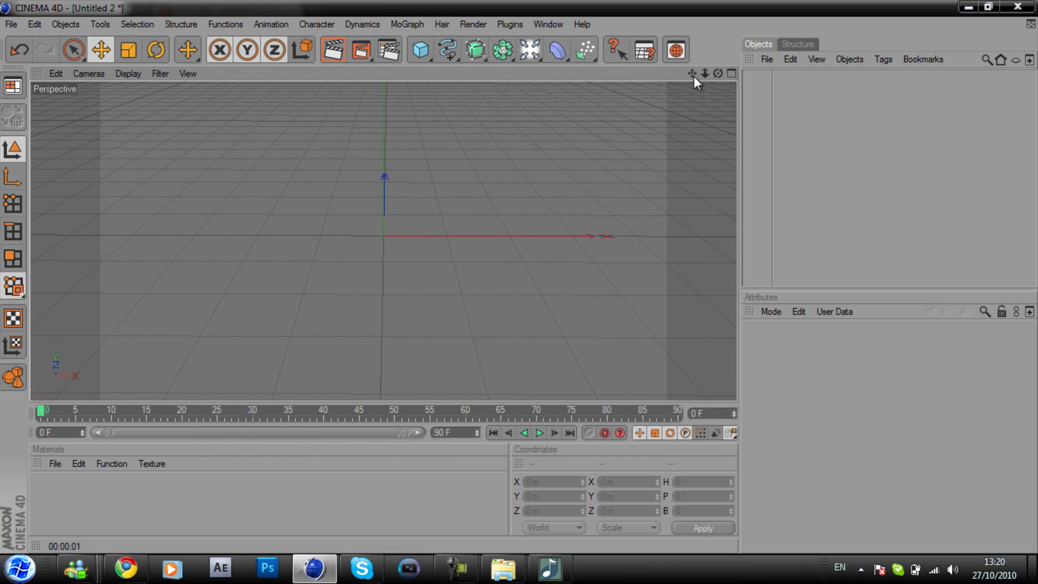
pyautogui.moveTo(692, 73); pyautogui.dragTo(517, 277)
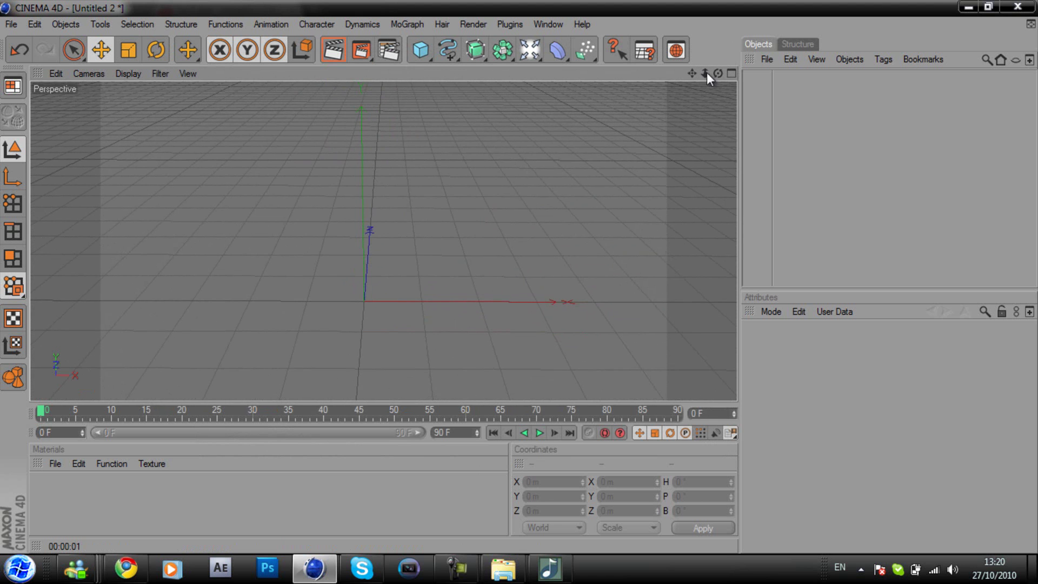
pyautogui.moveTo(718, 74); pyautogui.dragTo(519, 278)
pyautogui.moveTo(718, 73); pyautogui.dragTo(520, 278)
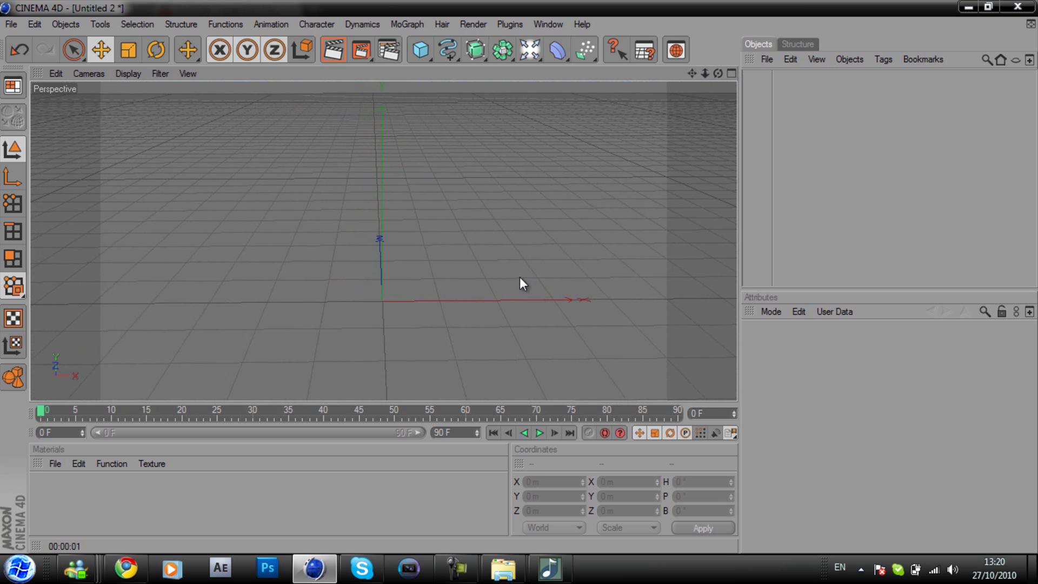
pyautogui.click(530, 55)
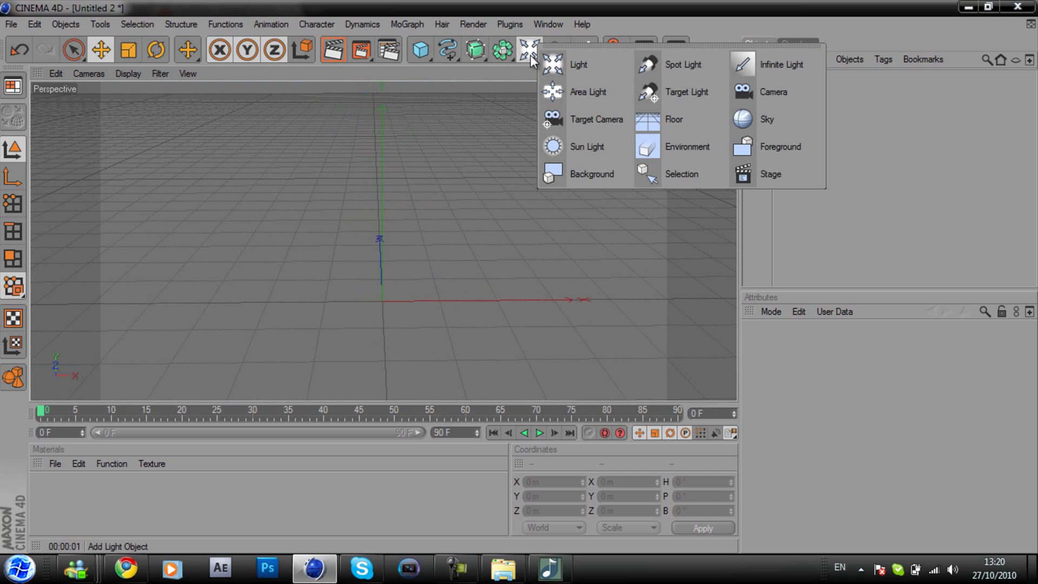
pyautogui.click(666, 123)
pyautogui.press('2')
pyautogui.moveTo(518, 280); pyautogui.dragTo(405, 308)
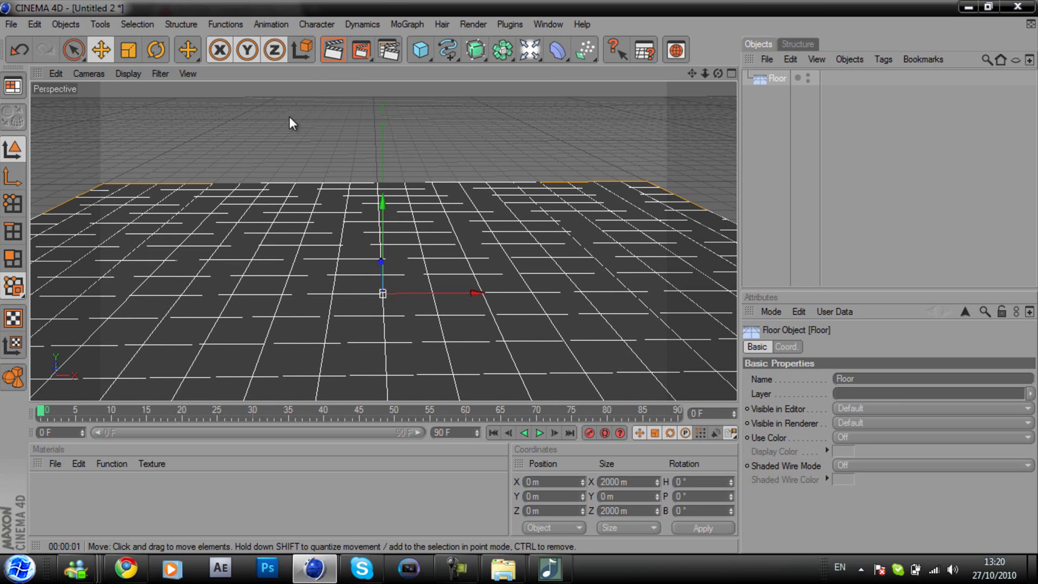
pyautogui.click(330, 55)
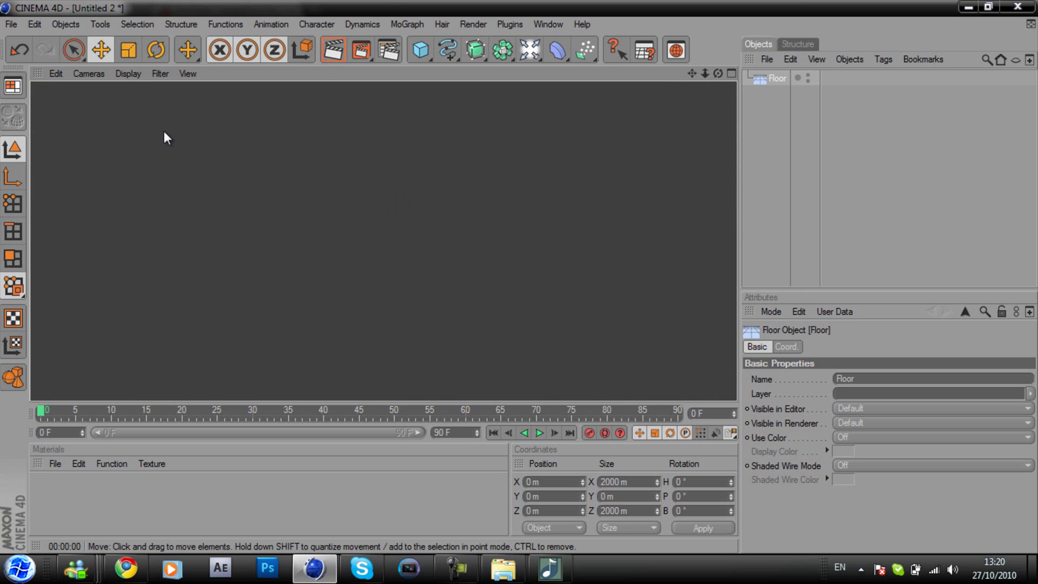
pyautogui.click(776, 134)
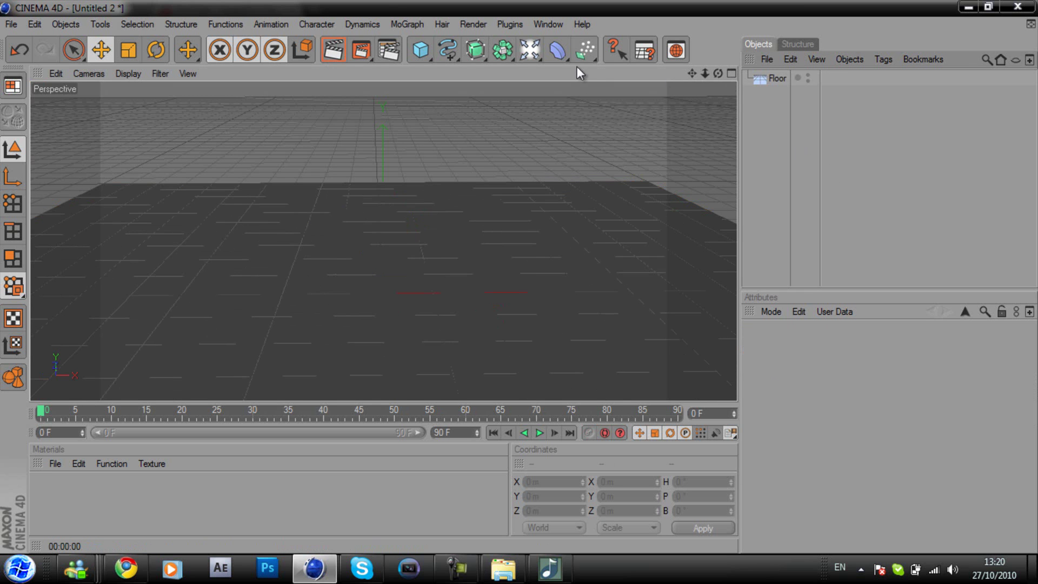
# Add a MoGraph Text Object to the scene above the floor.
pyautogui.click(410, 22)
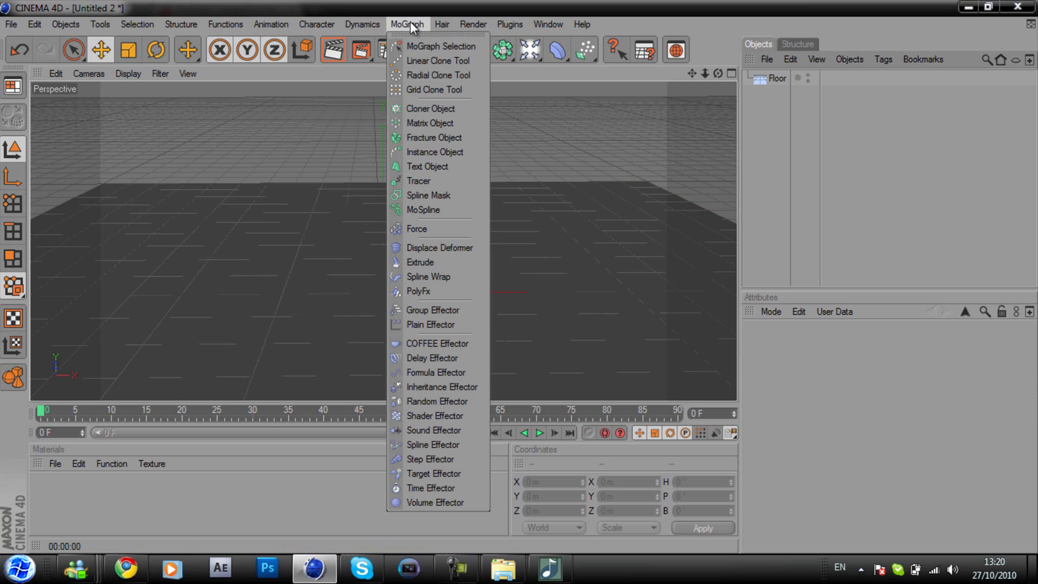
pyautogui.click(423, 166)
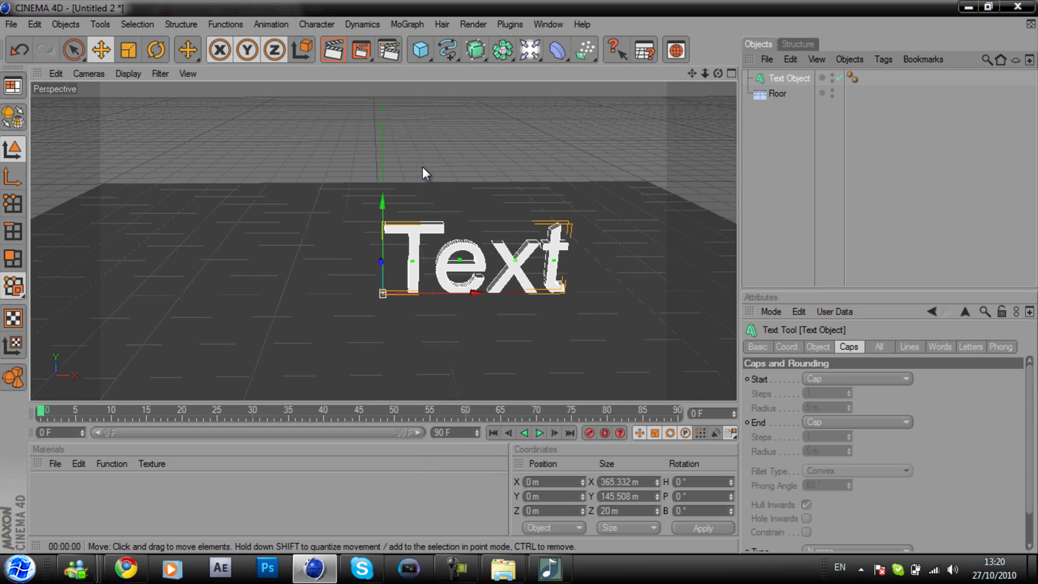
pyautogui.moveTo(718, 74); pyautogui.dragTo(843, 294)
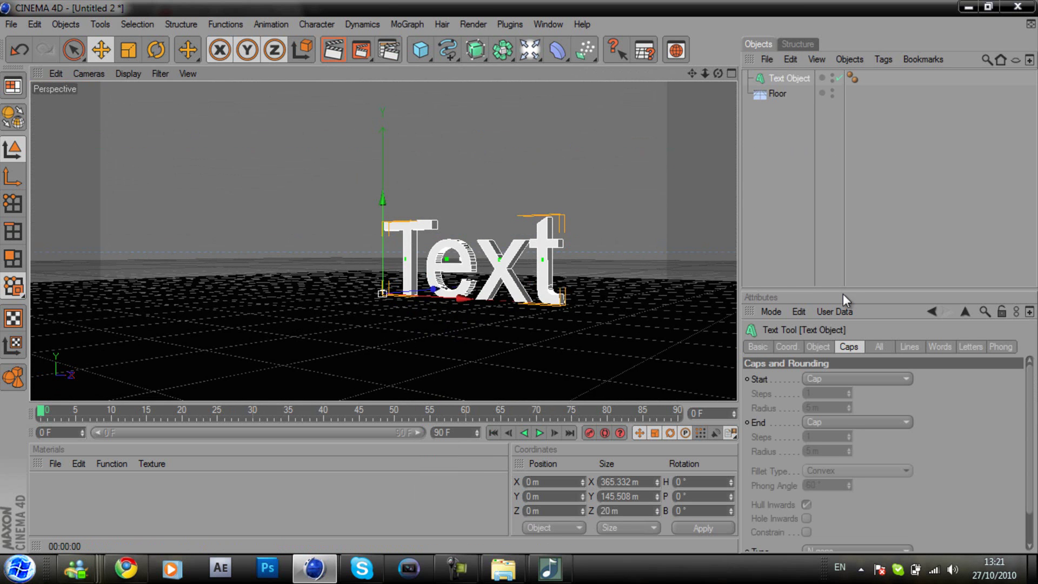
# Replace the text object's default wording with "Crystal".
pyautogui.click(817, 346)
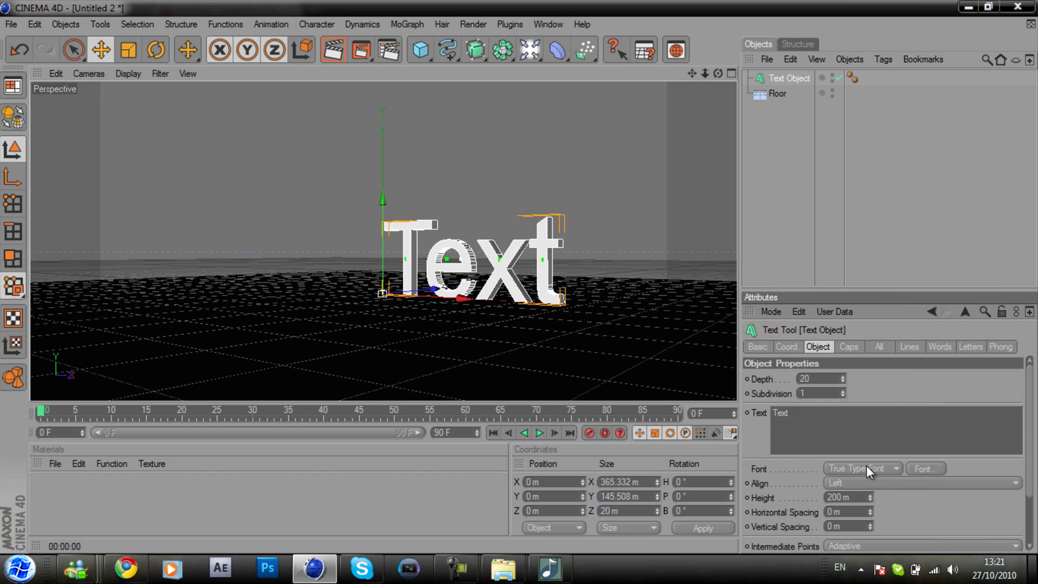
pyautogui.click(773, 170)
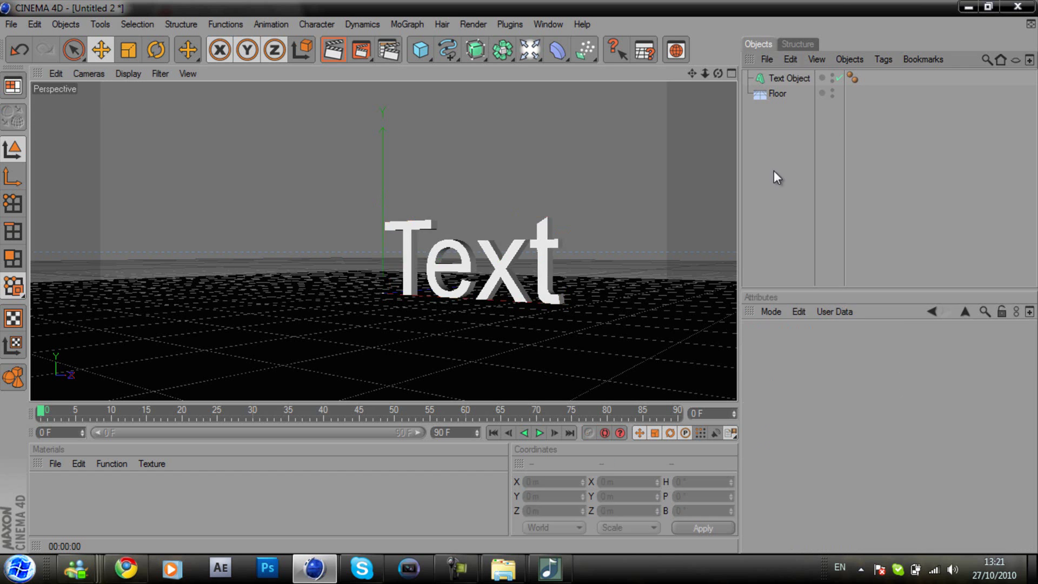
pyautogui.click(775, 80)
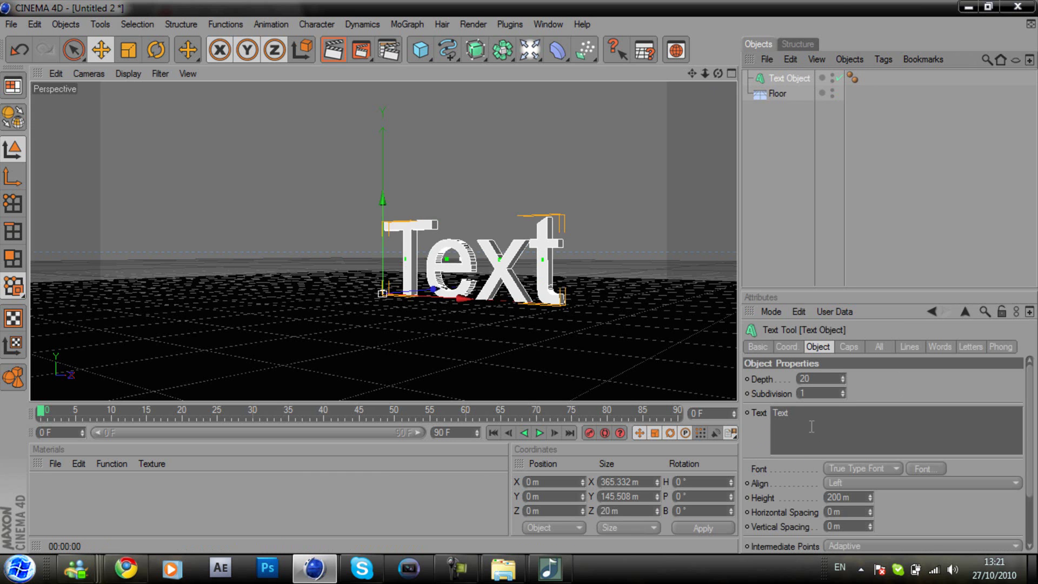
pyautogui.moveTo(798, 412); pyautogui.dragTo(770, 413)
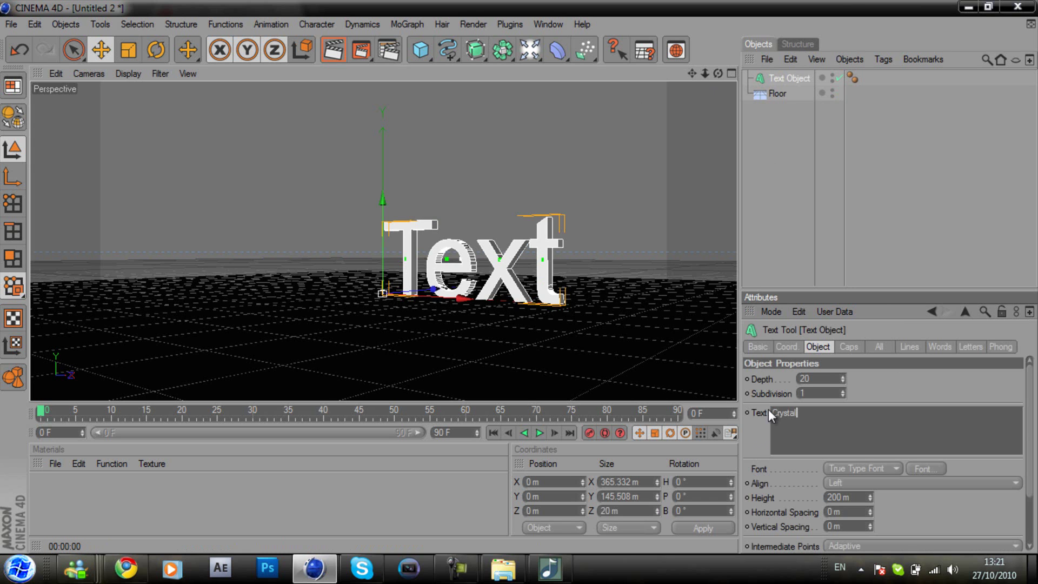
pyautogui.click(879, 363)
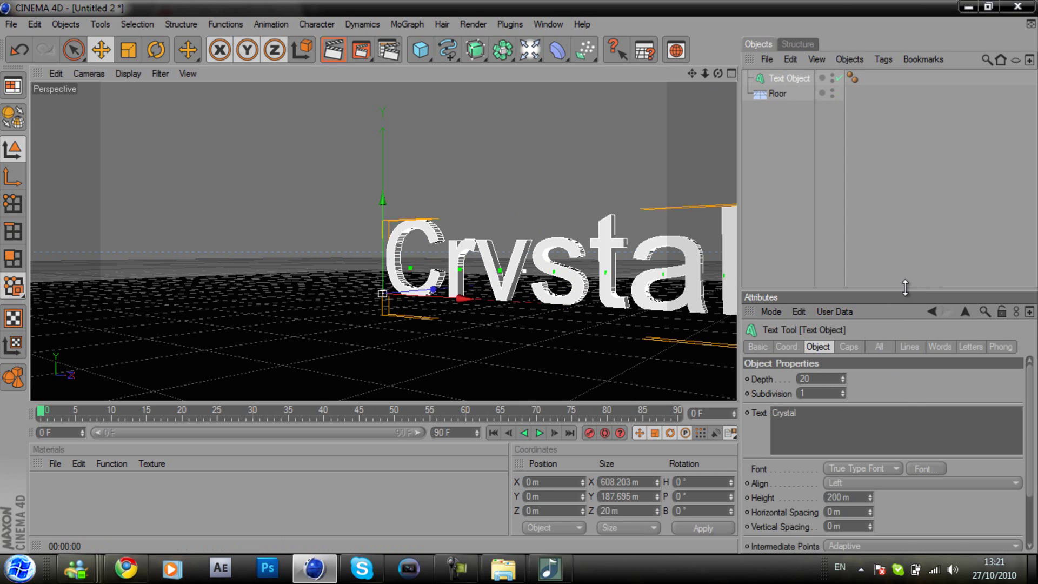
# Enlarge the attributes area and set the text object's alignment to Middle.
pyautogui.moveTo(902, 291); pyautogui.dragTo(885, 204)
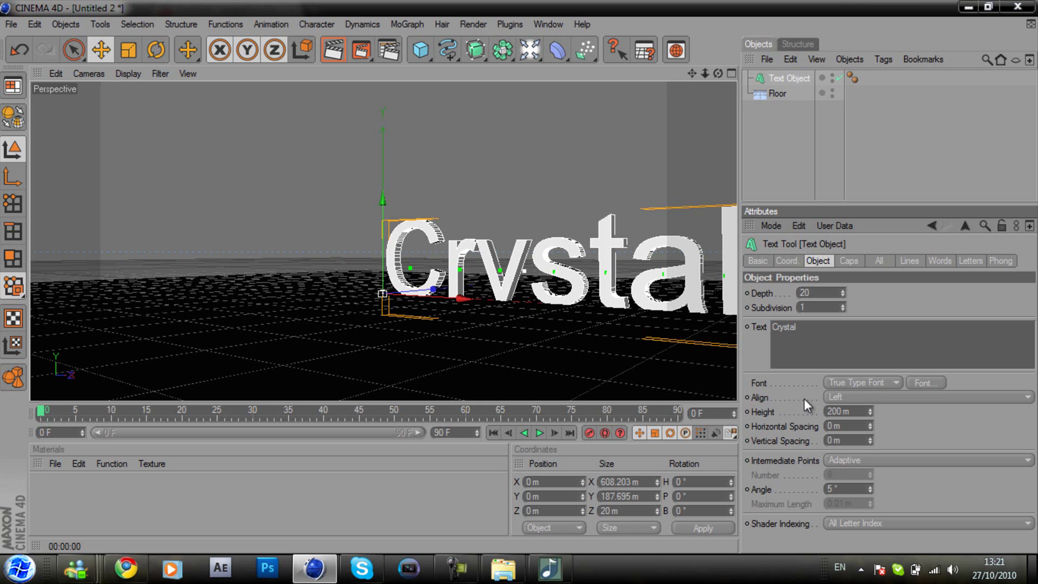
pyautogui.click(847, 396)
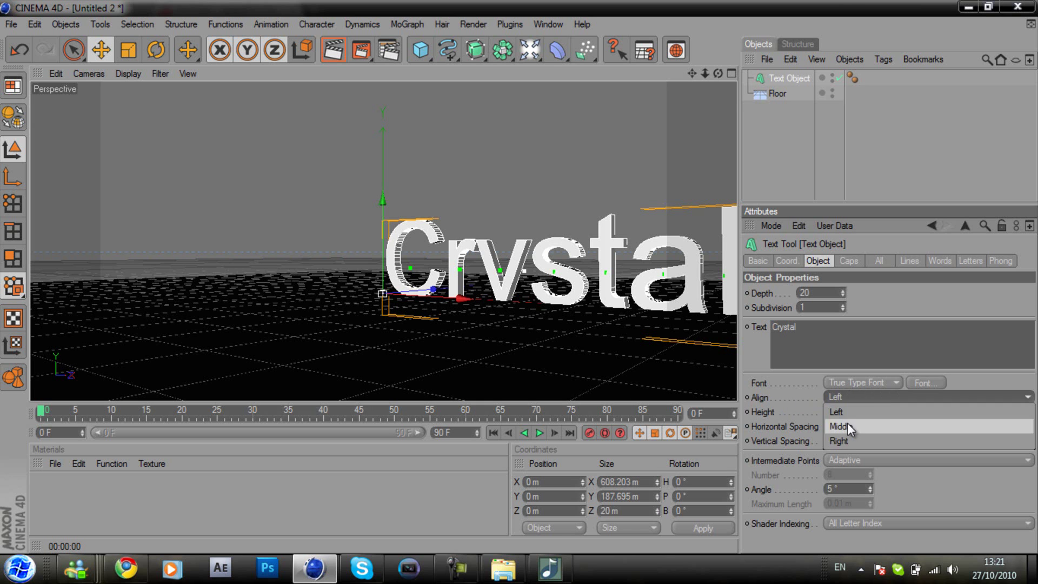
pyautogui.click(847, 420)
# Change the text object's font to Bebas Neue.
pyautogui.moveTo(718, 73); pyautogui.dragTo(520, 287)
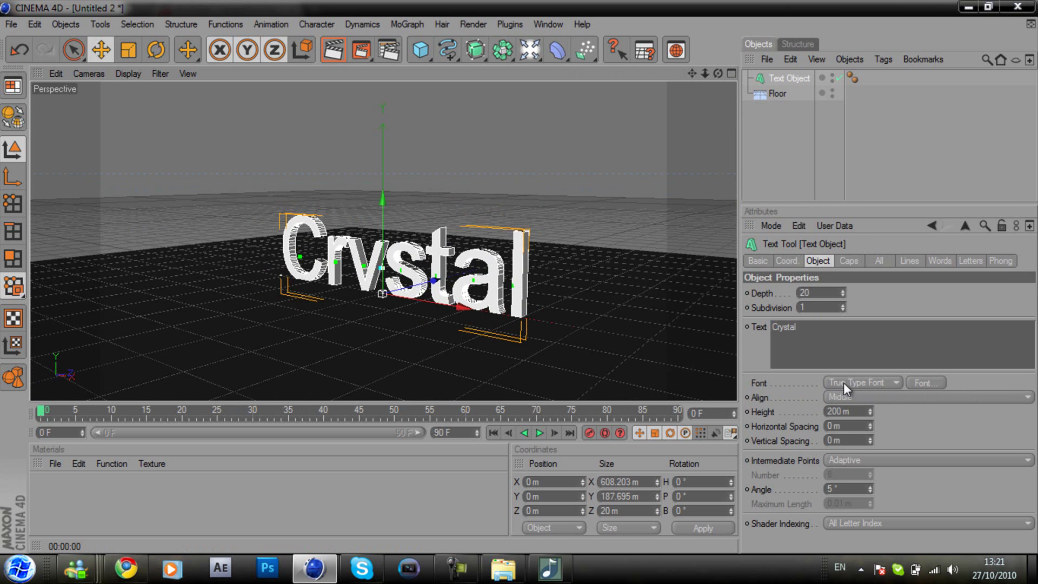
pyautogui.click(924, 382)
pyautogui.write('beb')
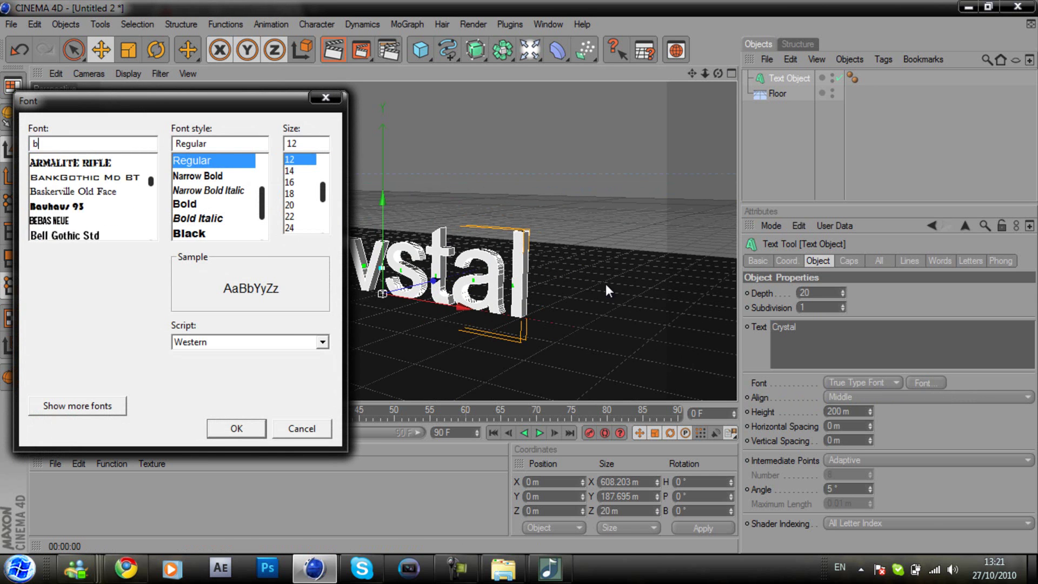
pyautogui.press('Return')
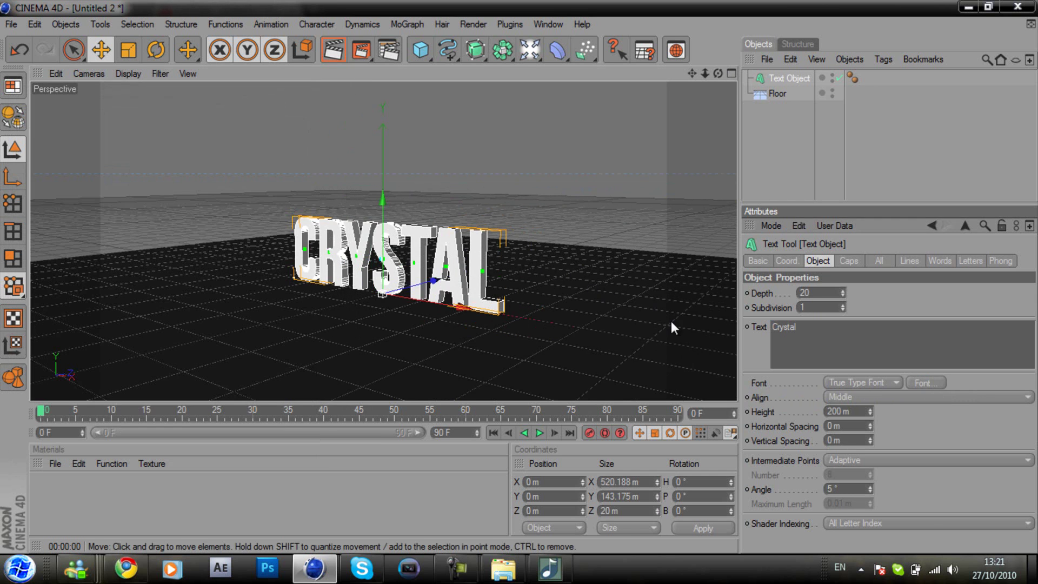
# Set the text object's extrusion depth to 50.
pyautogui.moveTo(717, 74); pyautogui.dragTo(521, 276)
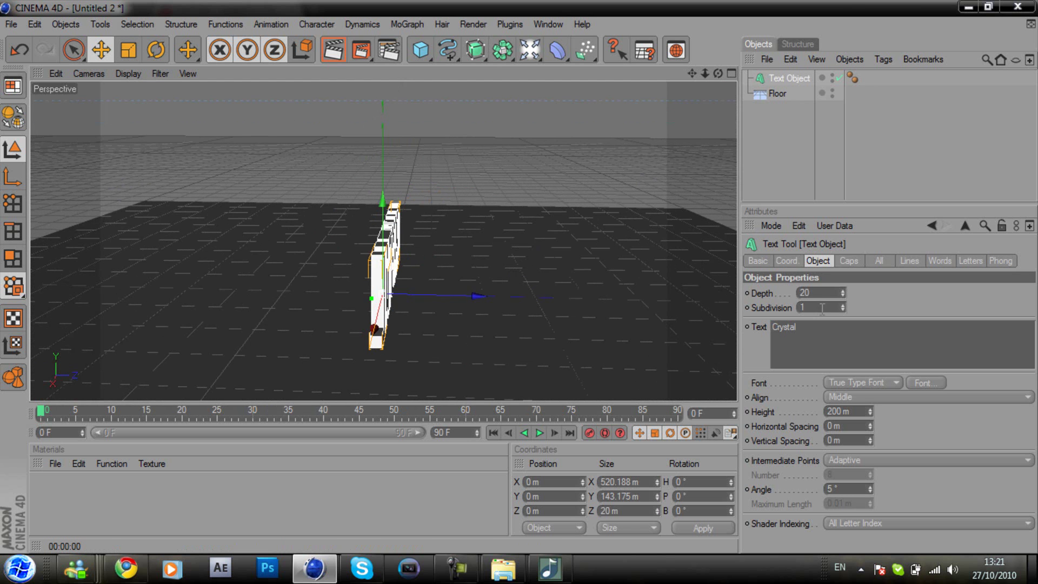
pyautogui.click(832, 292)
pyautogui.moveTo(842, 293); pyautogui.dragTo(842, 293)
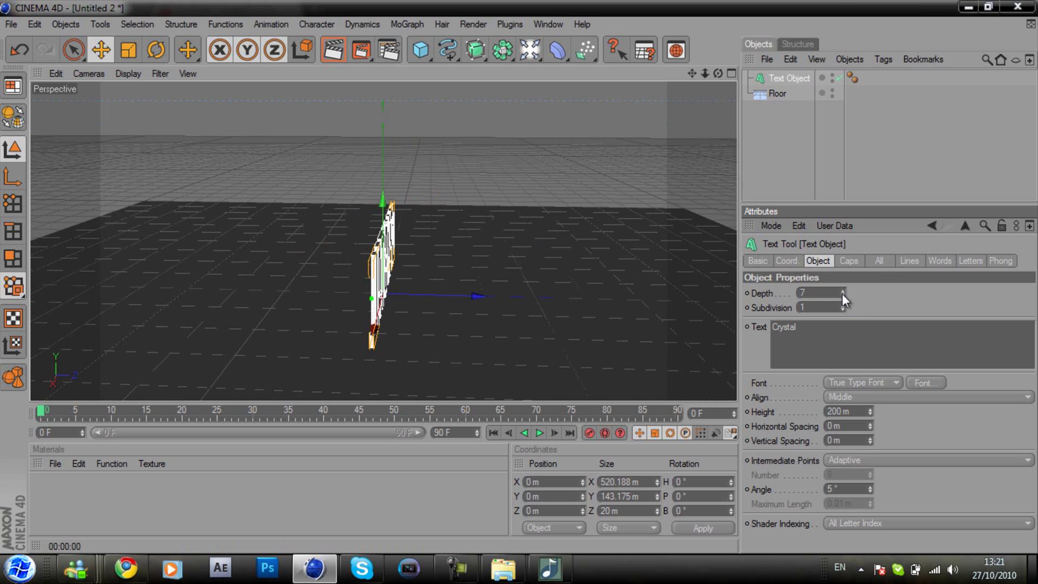
pyautogui.write('50')
pyautogui.press('Return')
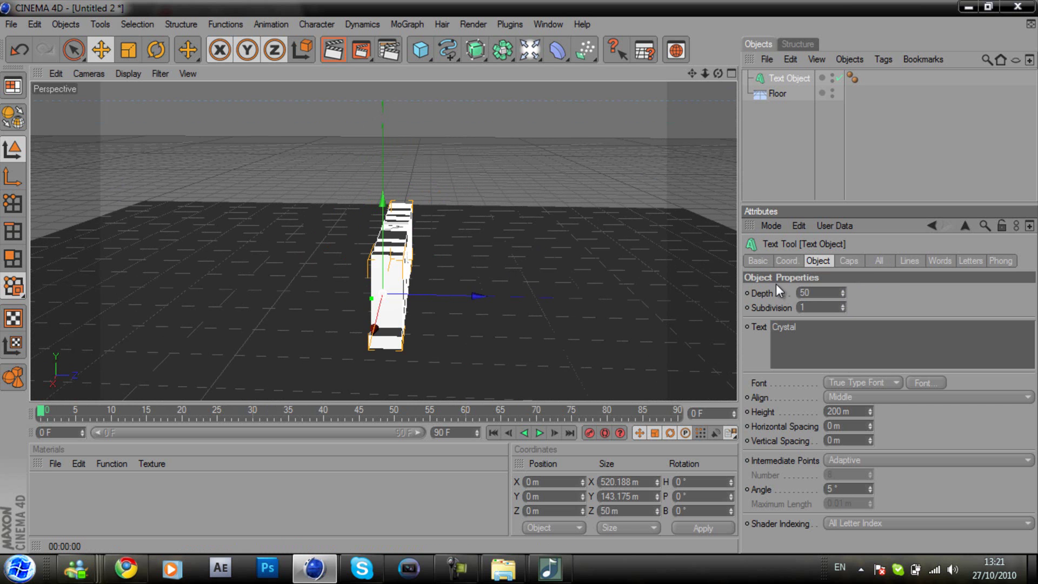
# Set both the start and end caps of the text object to Fillet Cap.
pyautogui.moveTo(718, 72); pyautogui.dragTo(516, 272)
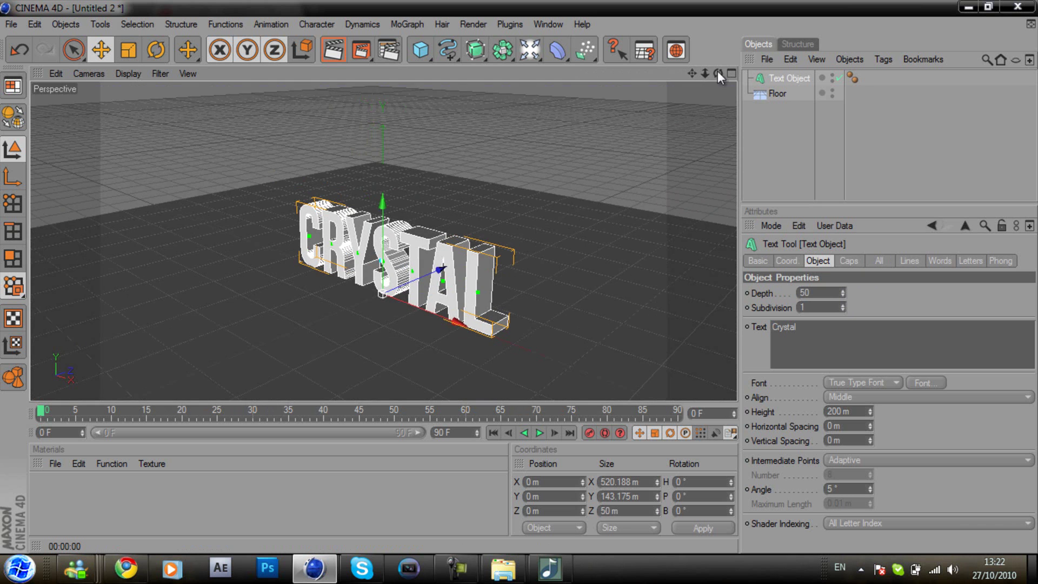
pyautogui.click(848, 261)
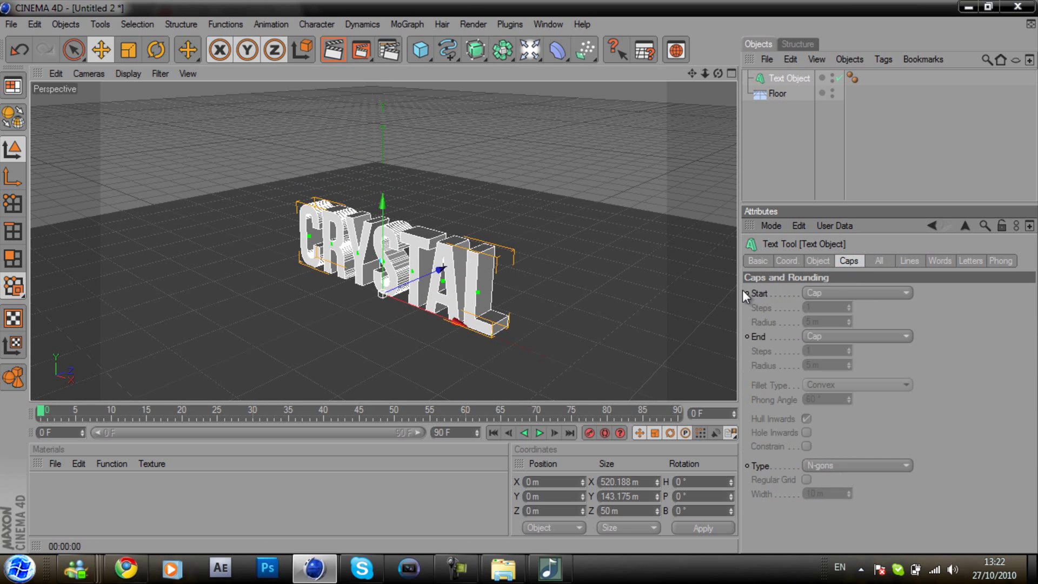
pyautogui.click(818, 295)
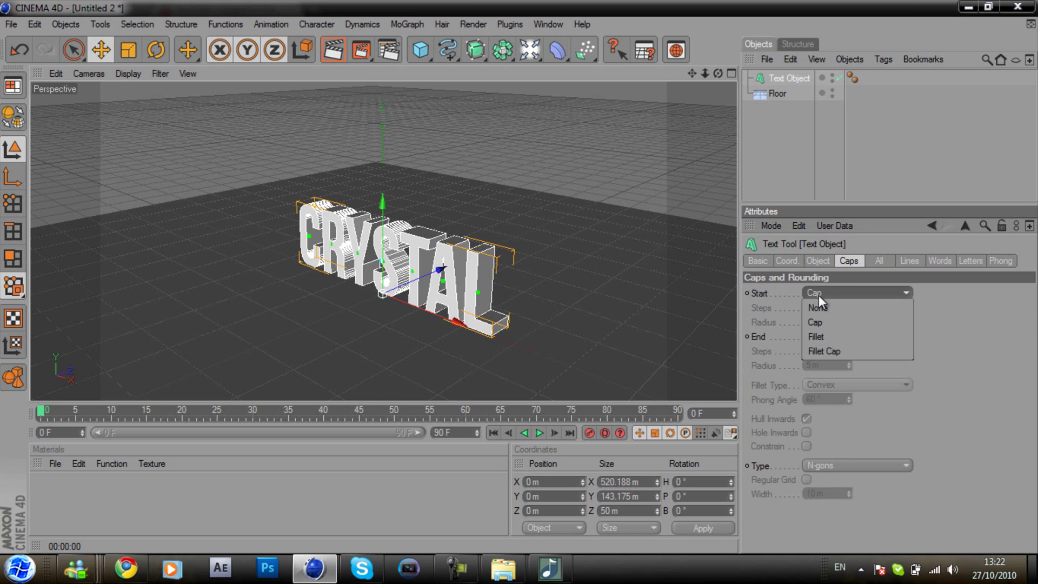
pyautogui.click(823, 346)
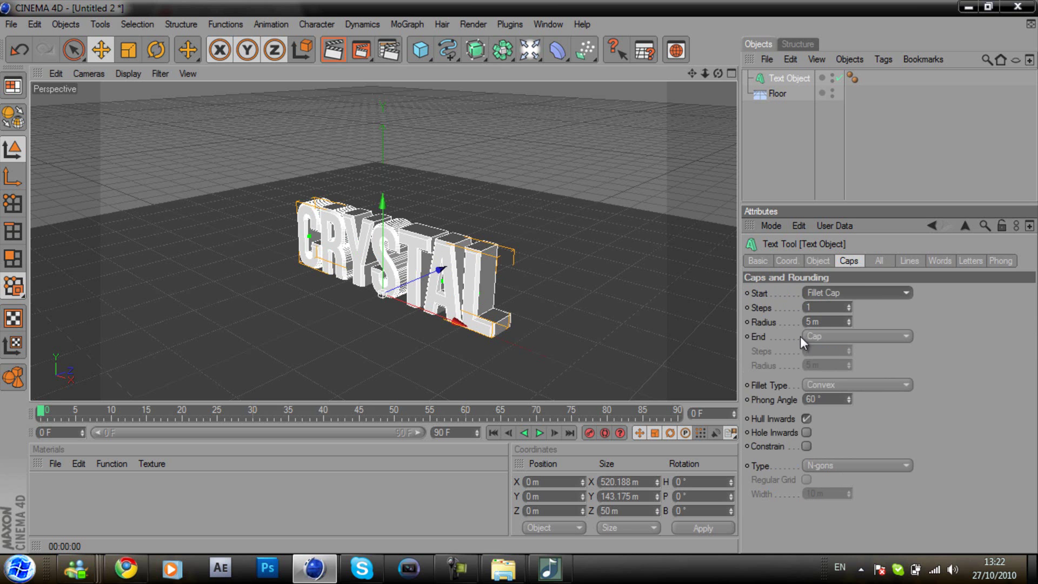
pyautogui.click(833, 336)
pyautogui.click(832, 400)
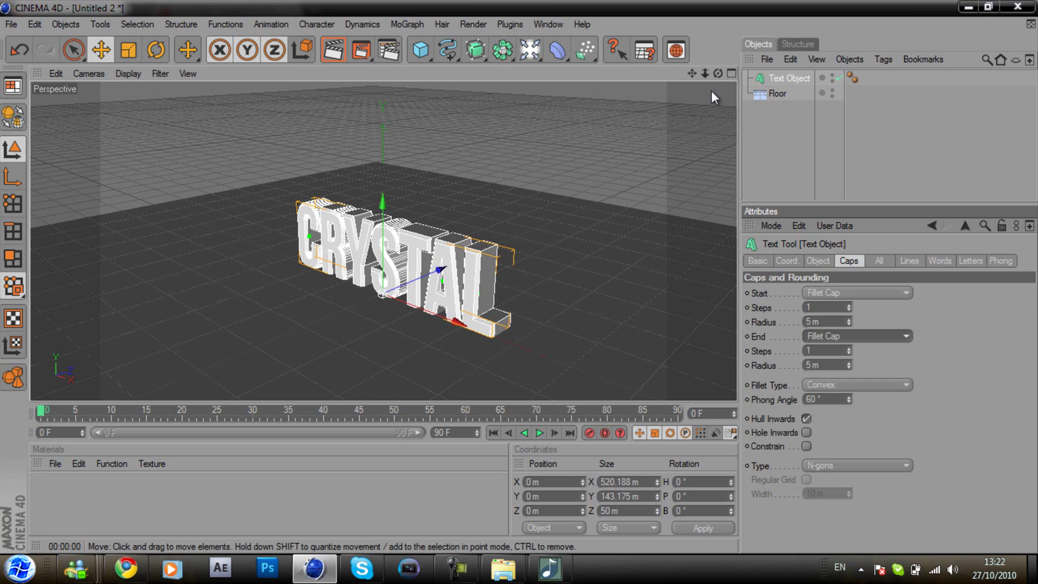
pyautogui.moveTo(718, 73); pyautogui.dragTo(514, 284)
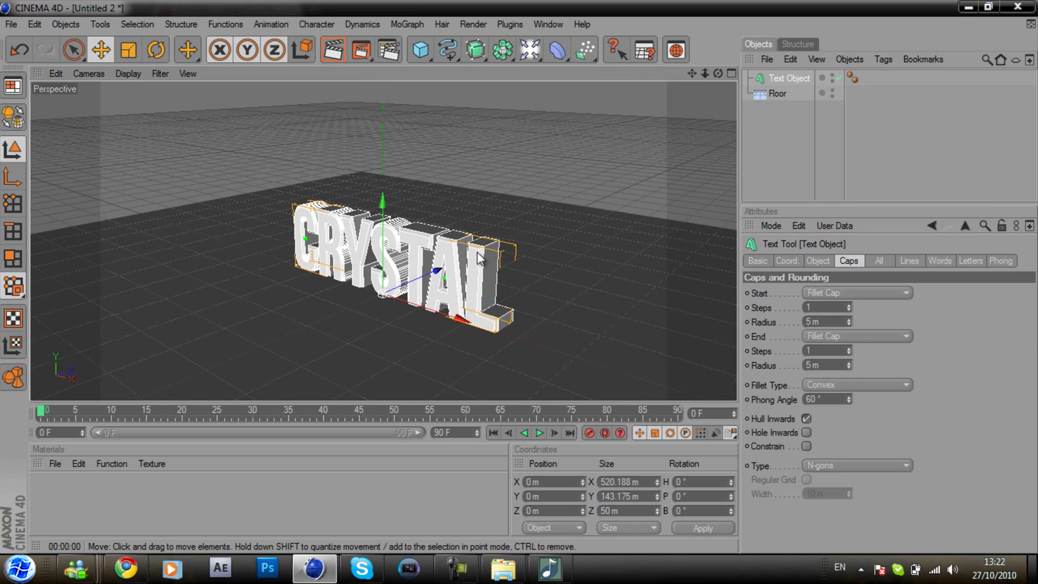
# Render the view to preview the filleted text, and return to the editor display.
pyautogui.click(334, 54)
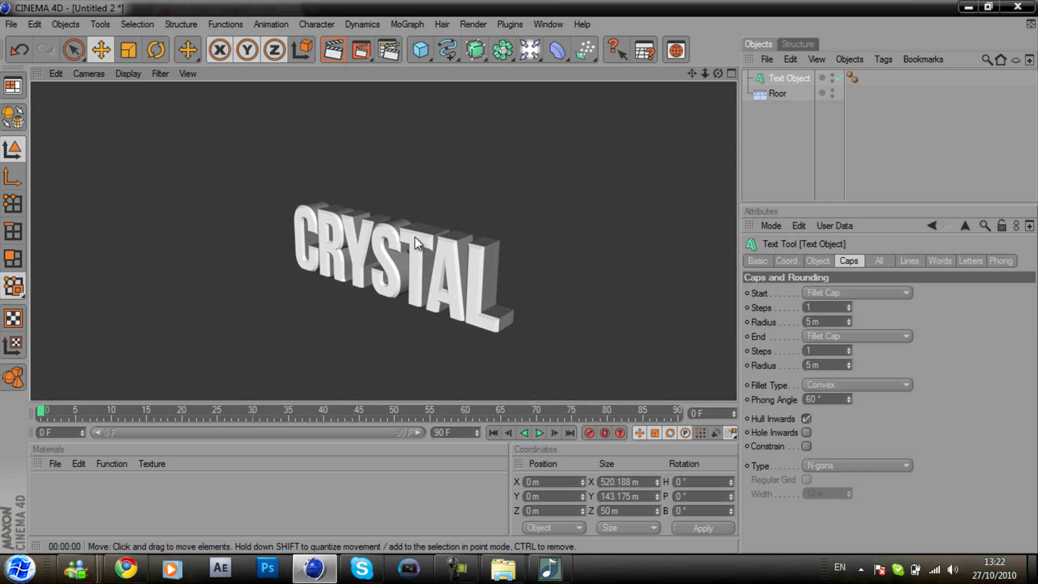
pyautogui.click(780, 73)
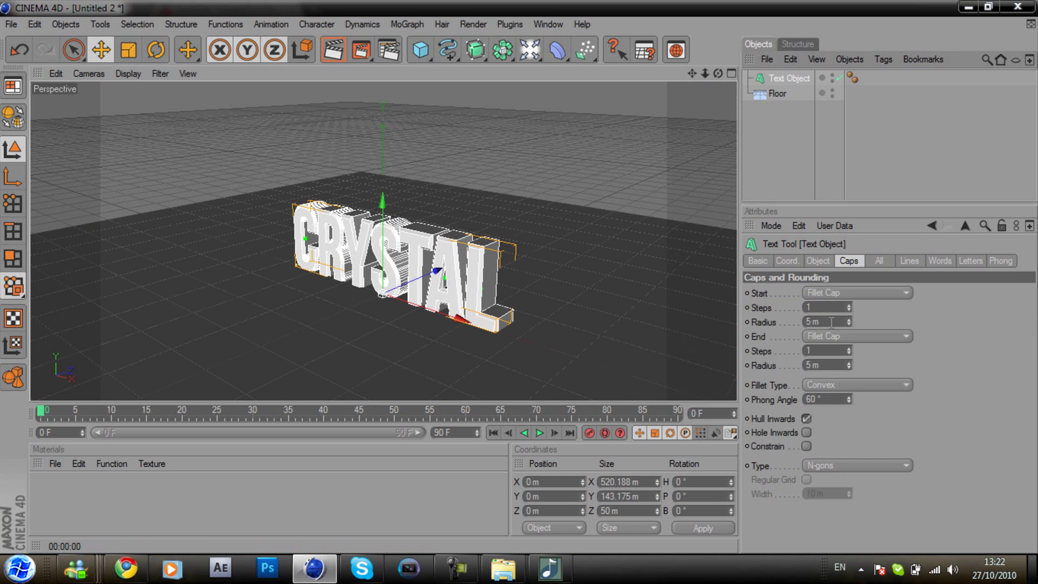
# Try a start cap radius of 10 m on the text object, and restore it to 5 m.
pyautogui.click(805, 322)
pyautogui.moveTo(850, 322); pyautogui.dragTo(848, 315)
pyautogui.write('10')
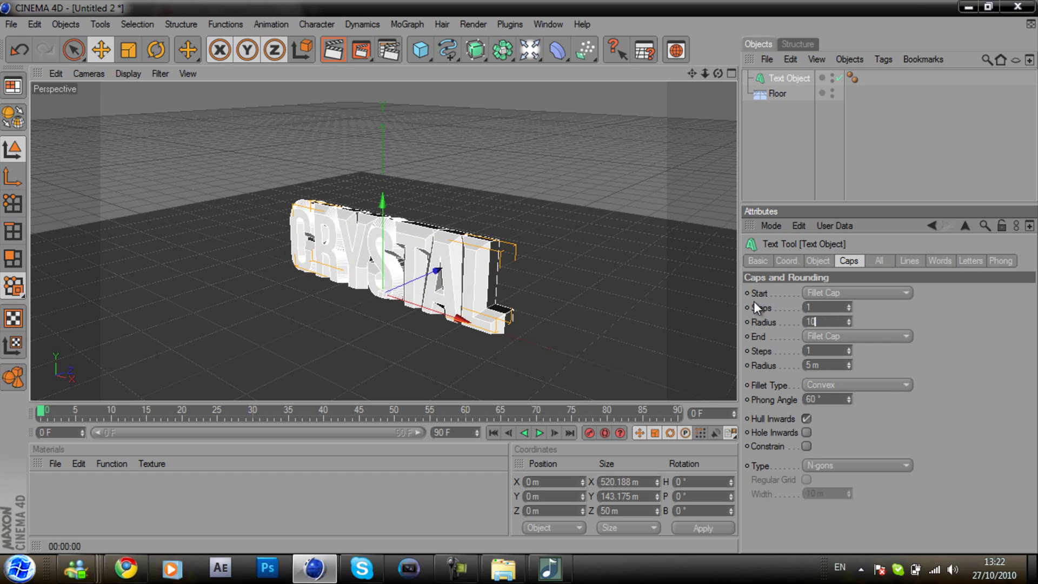
pyautogui.press('Return')
pyautogui.doubleClick(818, 319)
pyautogui.write('5')
pyautogui.press('Return')
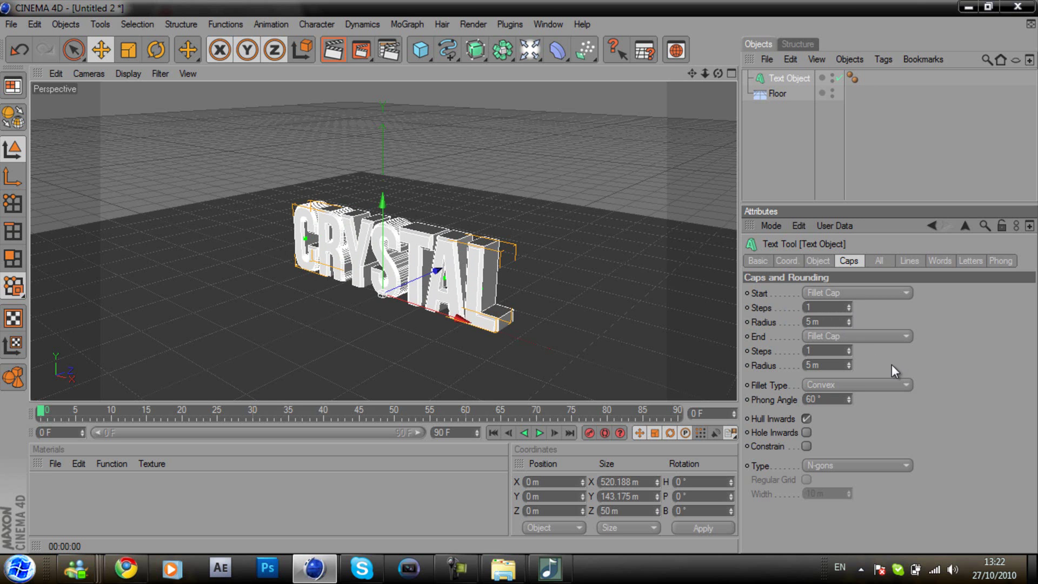
pyautogui.doubleClick(811, 365)
pyautogui.click(793, 363)
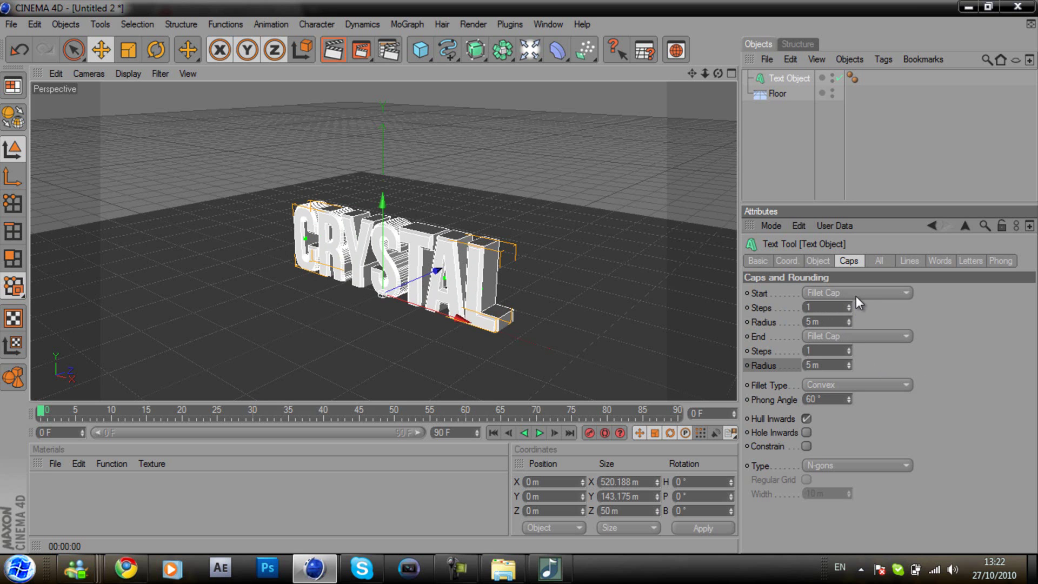
# Set the fillet steps of both the start and end caps to 2.
pyautogui.moveTo(847, 309); pyautogui.dragTo(801, 306)
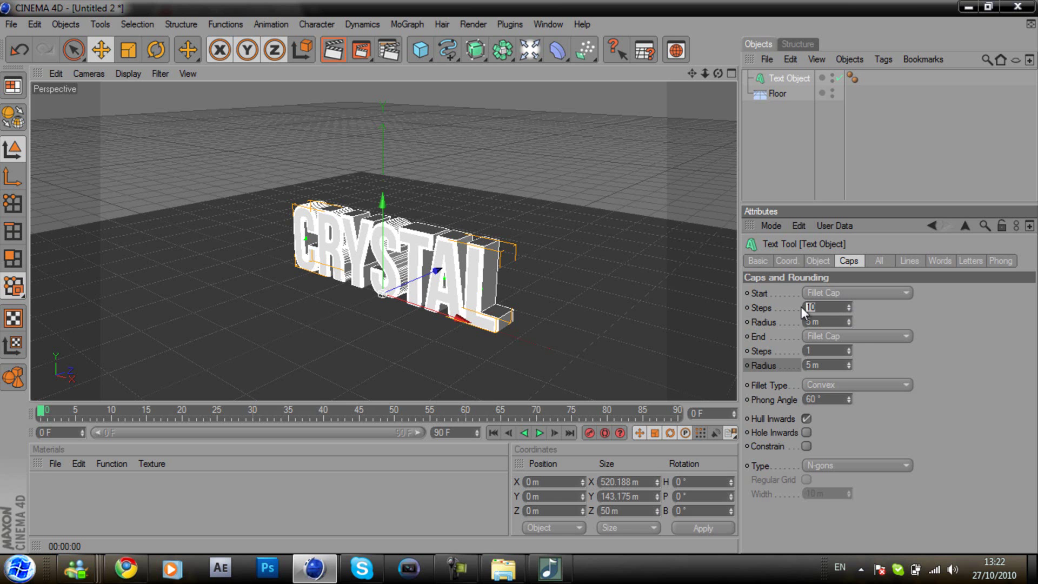
pyautogui.write('2')
pyautogui.press('Return')
pyautogui.moveTo(827, 350); pyautogui.dragTo(796, 344)
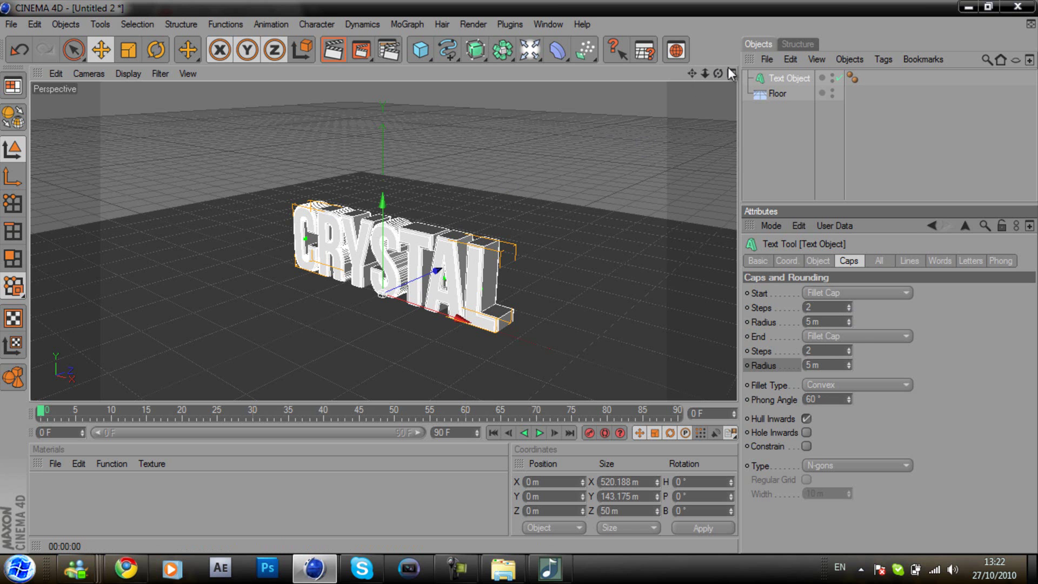
# Set the text object's horizontal spacing to 5 m.
pyautogui.moveTo(705, 75); pyautogui.dragTo(534, 270)
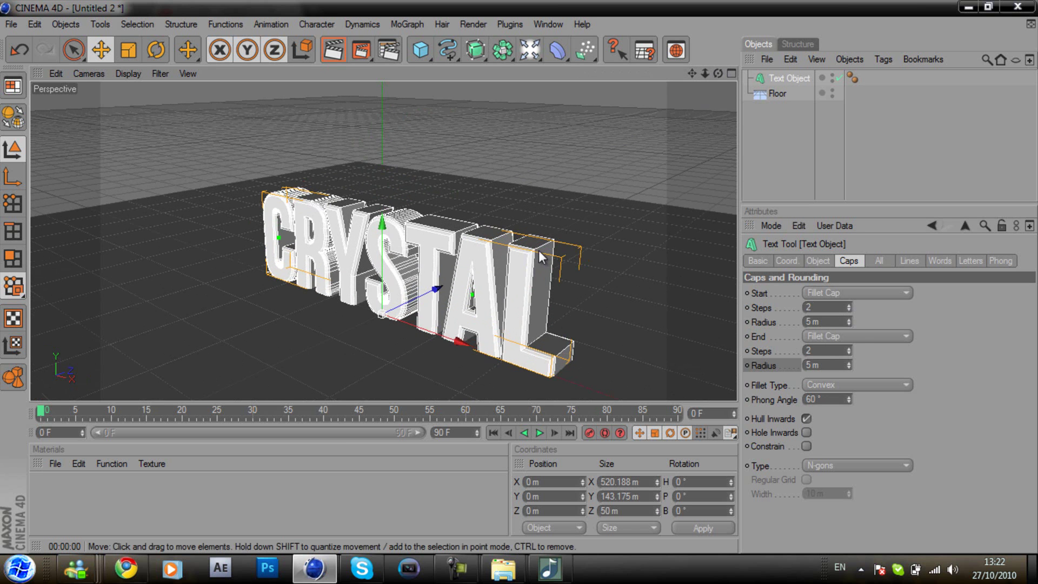
pyautogui.moveTo(701, 75); pyautogui.dragTo(516, 284)
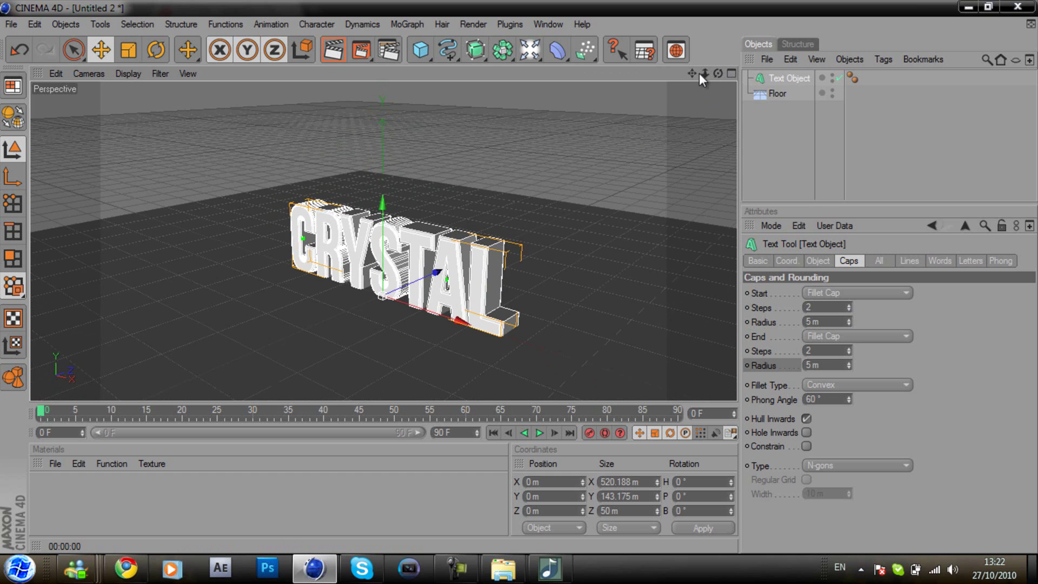
pyautogui.moveTo(718, 71); pyautogui.dragTo(520, 278)
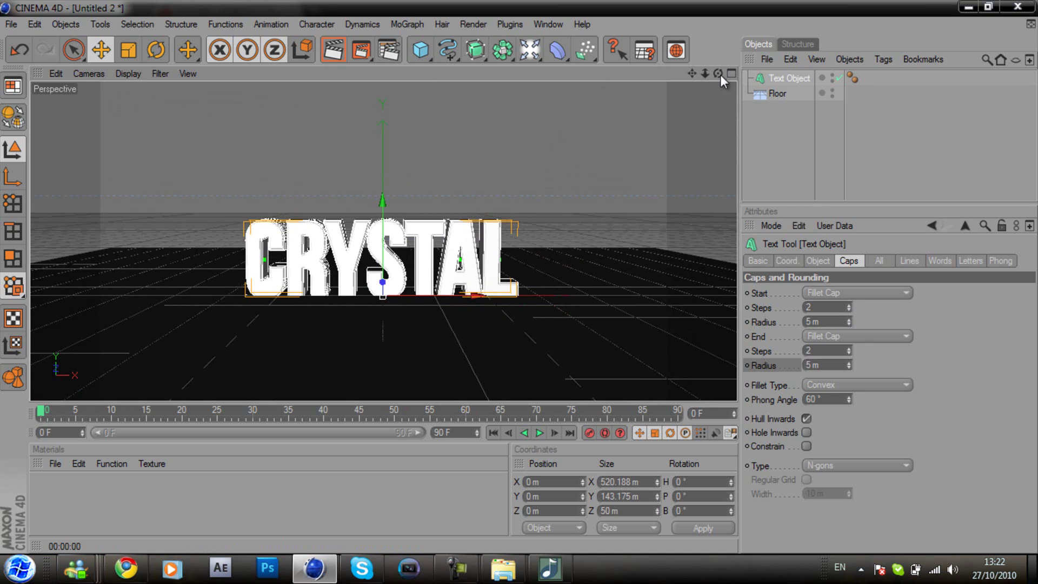
pyautogui.click(817, 260)
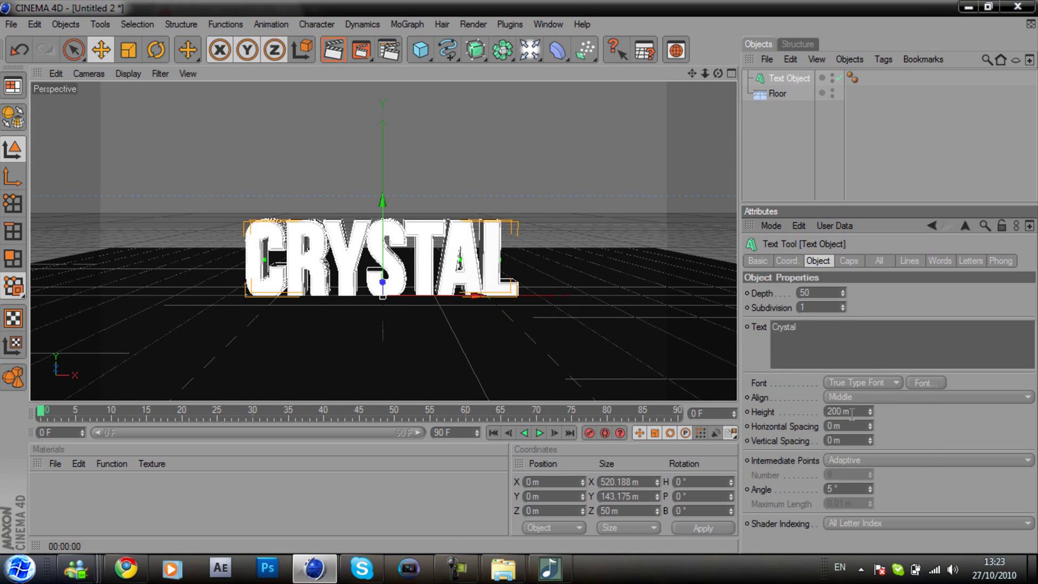
pyautogui.moveTo(869, 428); pyautogui.dragTo(869, 429)
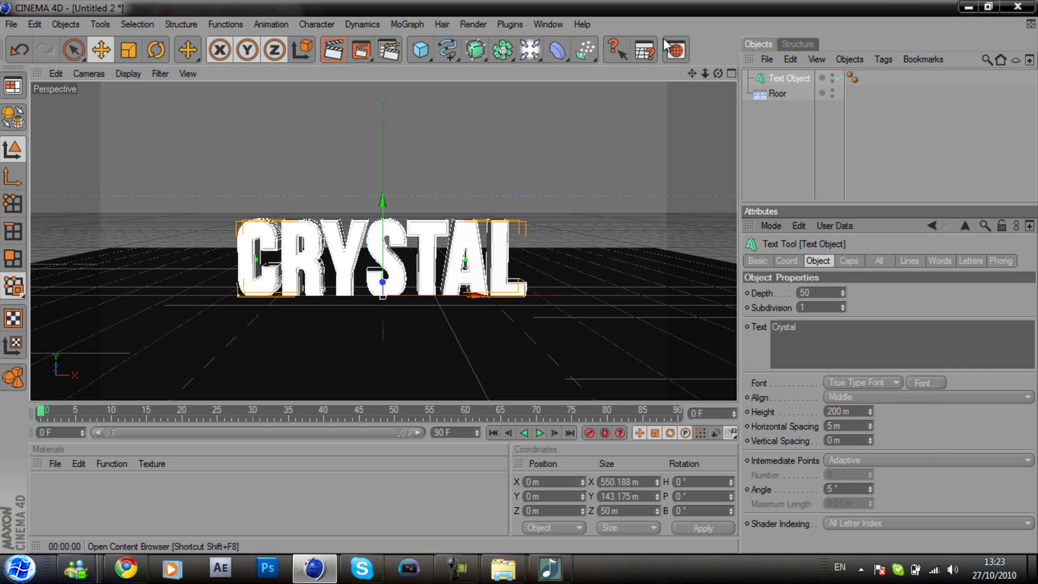
# Deselect the text object and enlarge the object list area at the expense of the attributes area.
pyautogui.moveTo(718, 74); pyautogui.dragTo(522, 281)
pyautogui.click(822, 196)
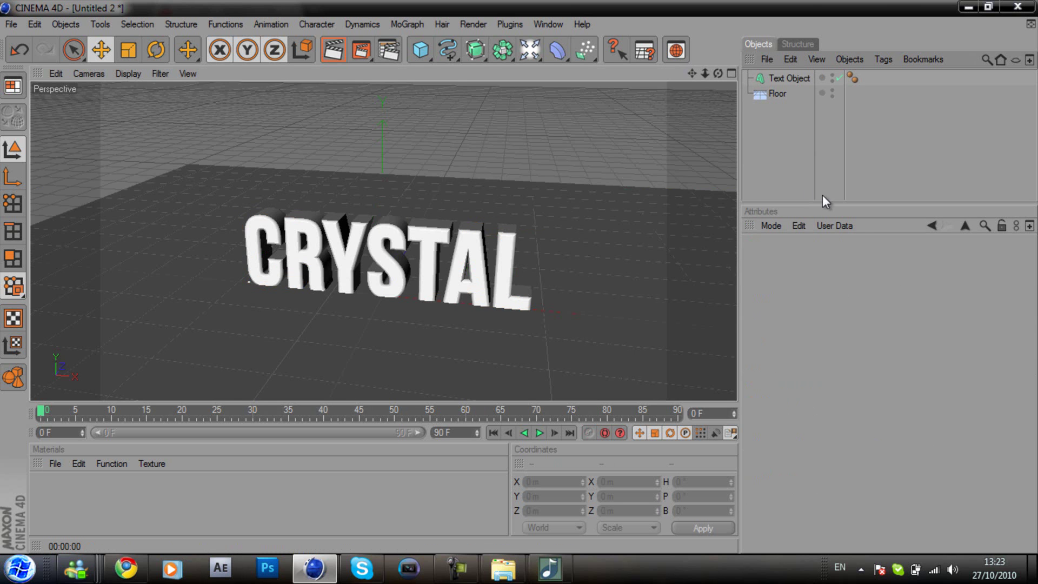
pyautogui.moveTo(824, 203); pyautogui.dragTo(824, 288)
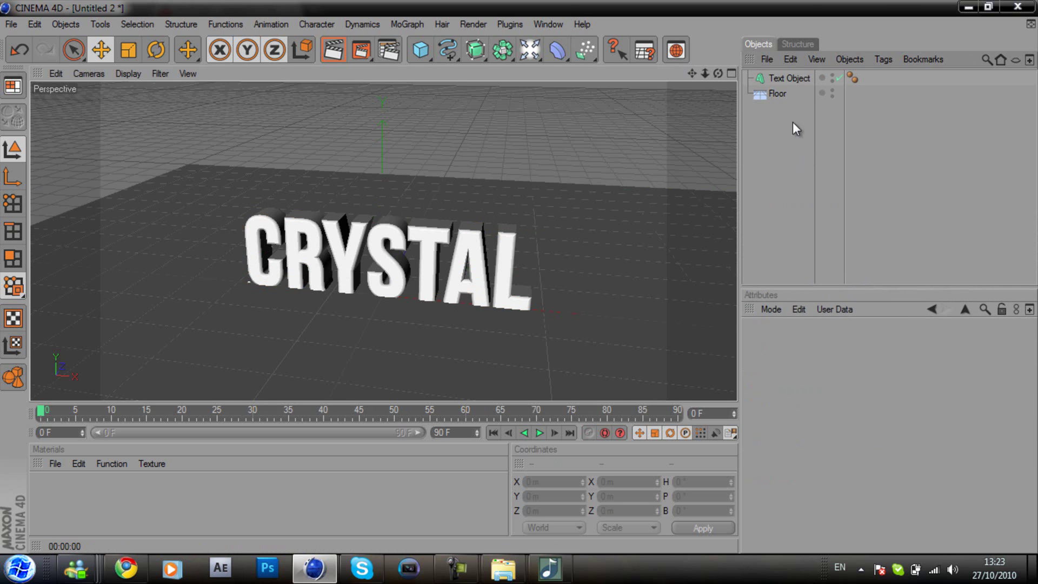
# Rename the text object as "cyrstal".
pyautogui.click(787, 80)
pyautogui.doubleClick(787, 78)
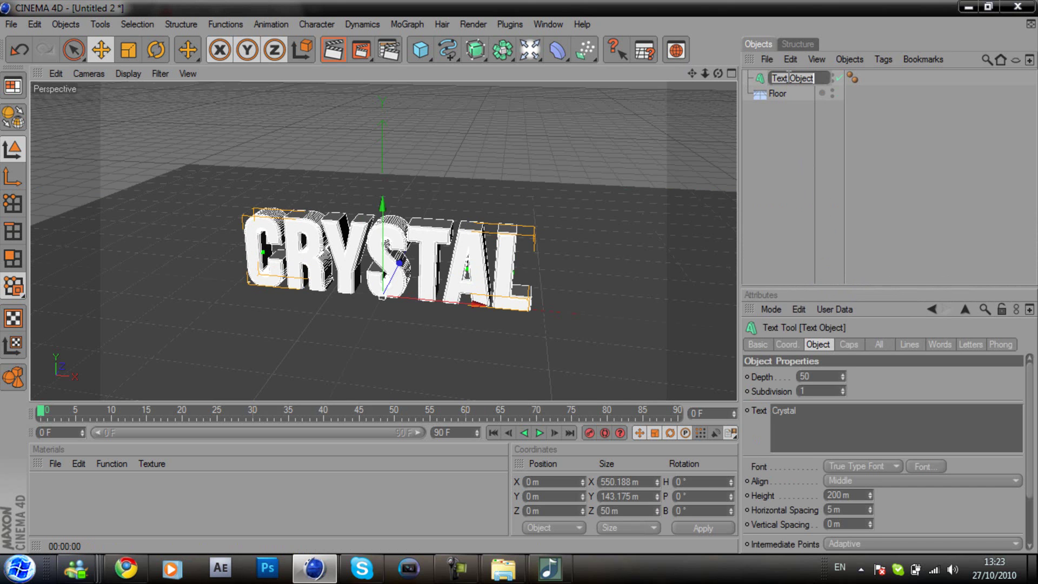
pyautogui.write('cyrsta')
pyautogui.press('BackSpace')
pyautogui.press('BackSpace')
pyautogui.press('BackSpace')
pyautogui.press('BackSpace')
pyautogui.write('rstal')
pyautogui.press('Return')
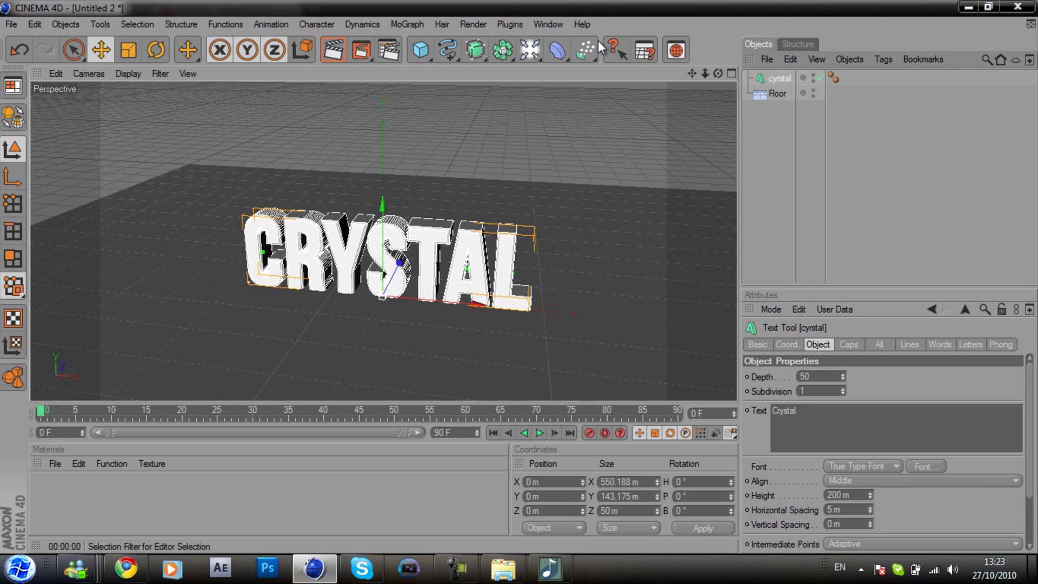
# Raise the text object about 7.3 m along the Y axis and render a preview of the view.
pyautogui.moveTo(693, 73); pyautogui.dragTo(703, 69)
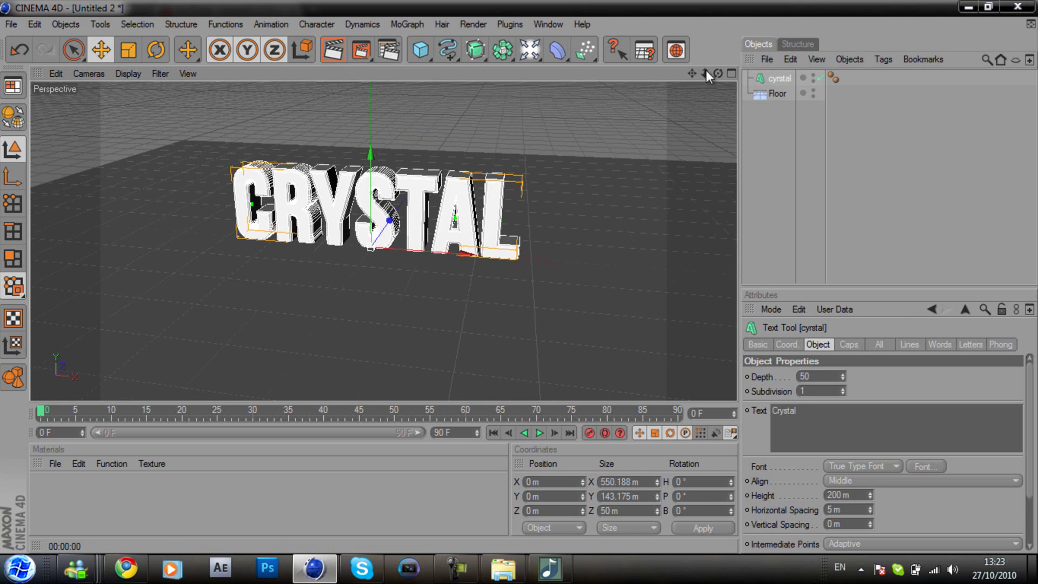
pyautogui.moveTo(510, 283)
pyautogui.keyDown('alt'); pyautogui.mouseDown()
pyautogui.moveTo(520, 275)
pyautogui.moveTo(458, 311)
pyautogui.moveTo(524, 278)
pyautogui.moveTo(516, 273)
pyautogui.mouseUp(); pyautogui.keyUp('alt')
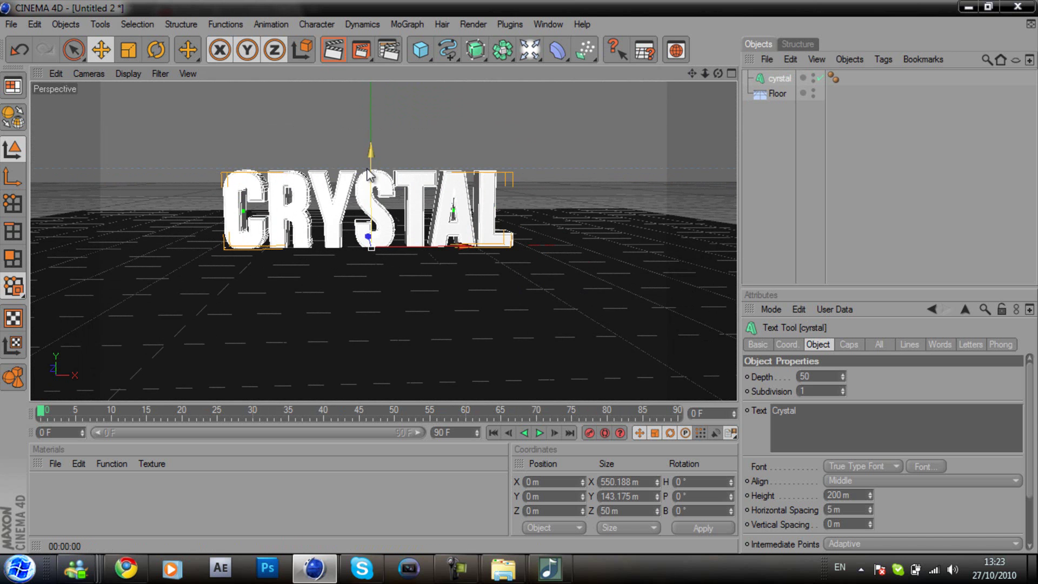
pyautogui.moveTo(366, 157); pyautogui.dragTo(365, 153)
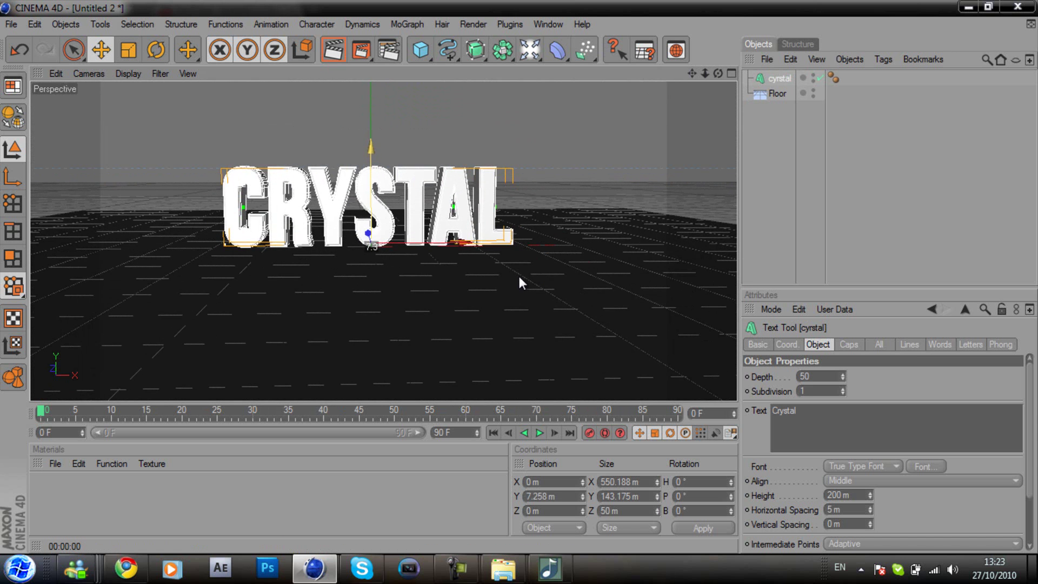
pyautogui.click(332, 51)
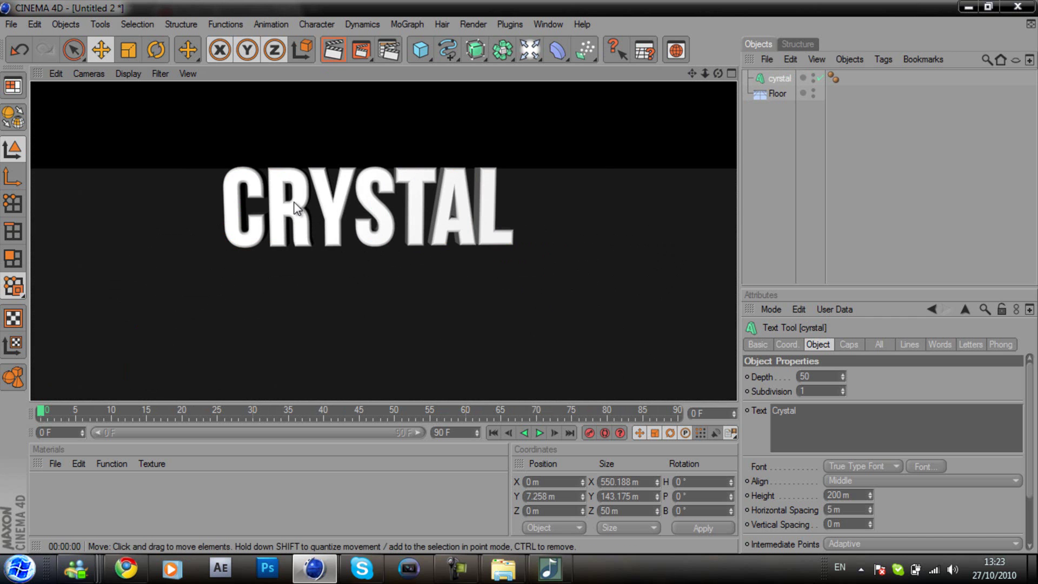
pyautogui.click(754, 77)
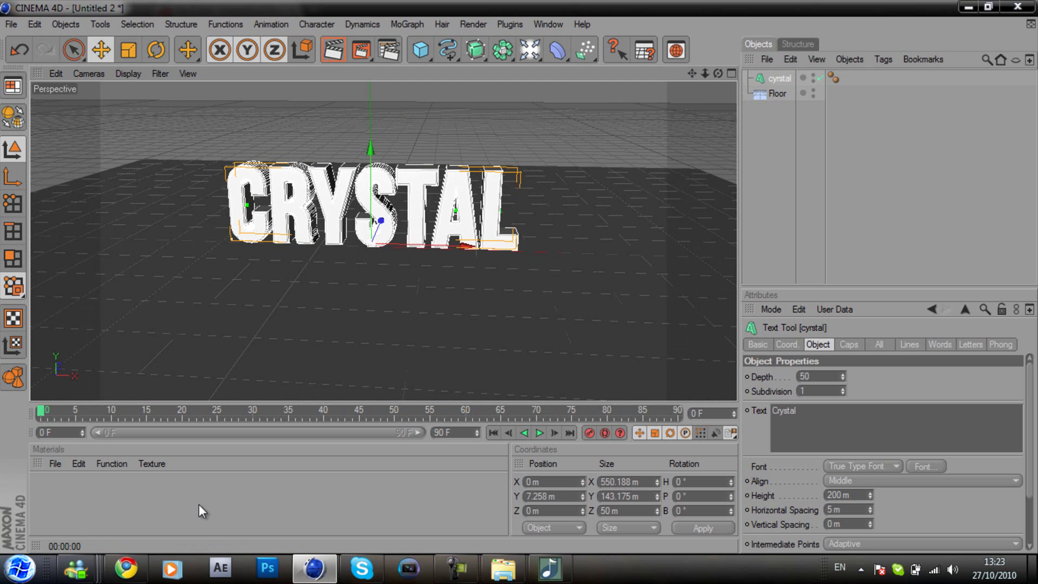
# Create a new material and set its color to pure red (R 255, G 0, B 0).
pyautogui.doubleClick(179, 508)
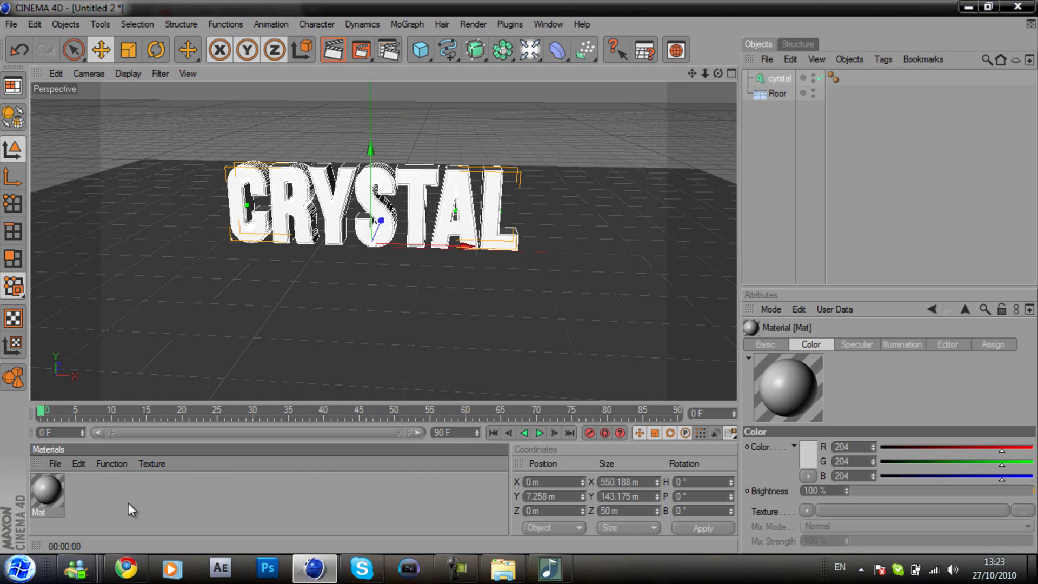
pyautogui.doubleClick(47, 492)
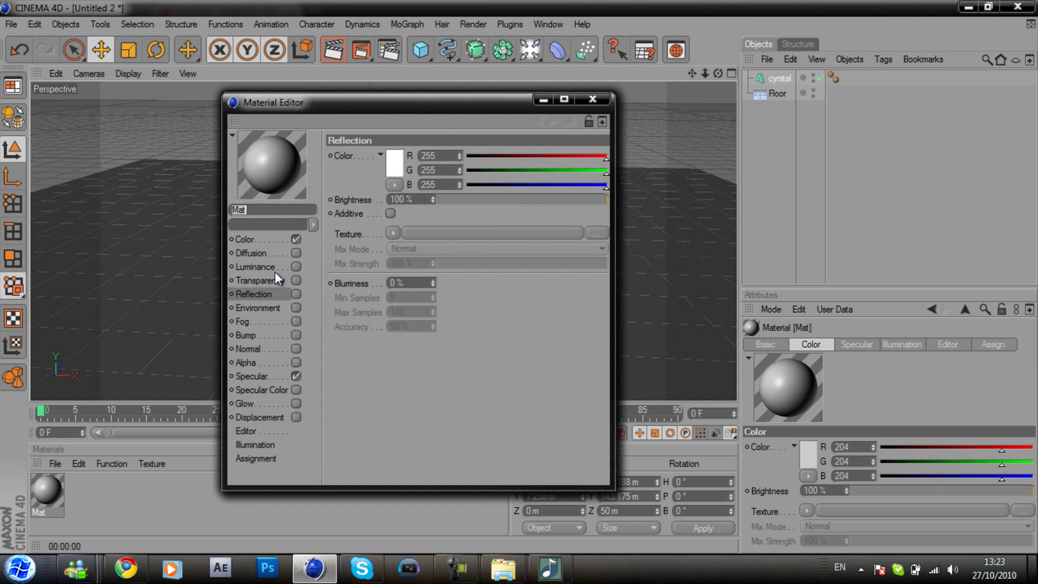
pyautogui.click(242, 238)
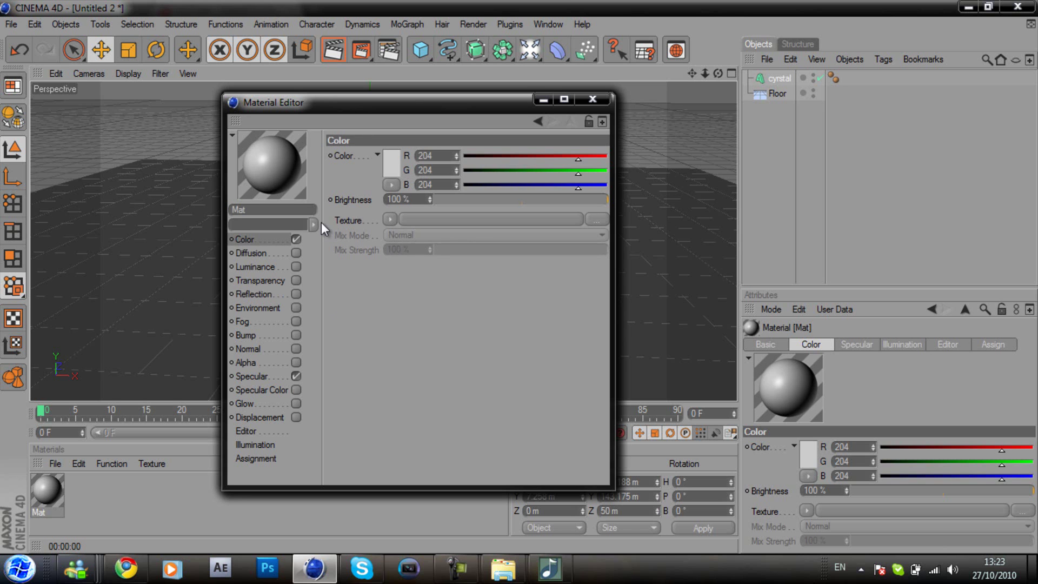
pyautogui.click(390, 168)
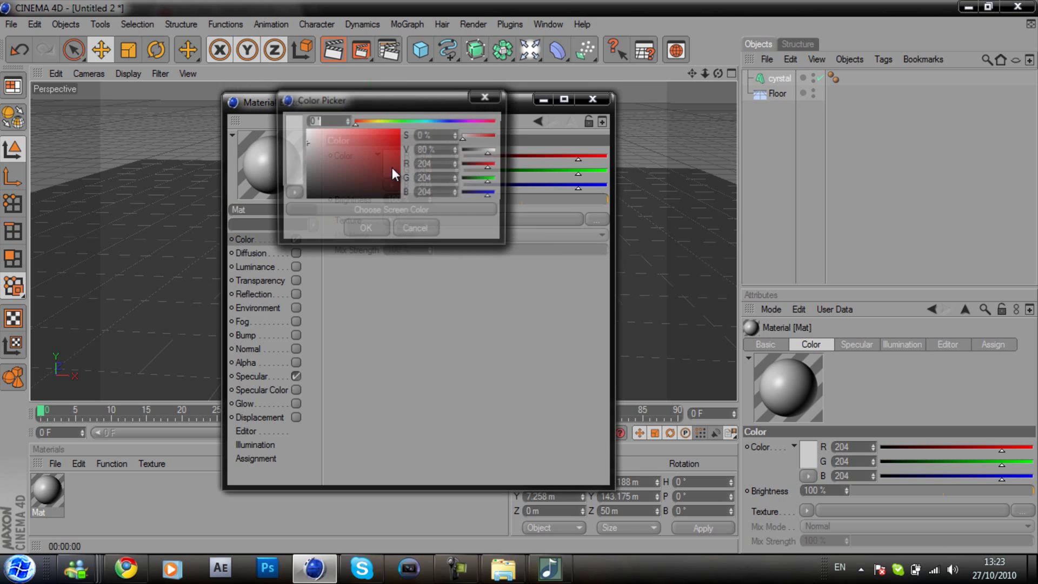
pyautogui.click(364, 230)
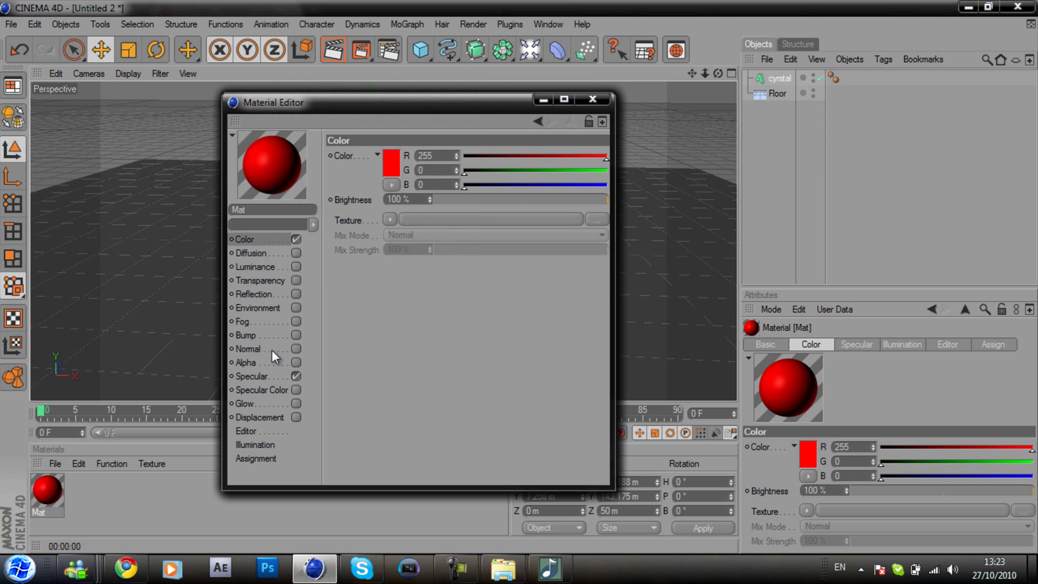
# Enable reflection on the red material with 20% brightness, keeping its specular channel on.
pyautogui.click(296, 375)
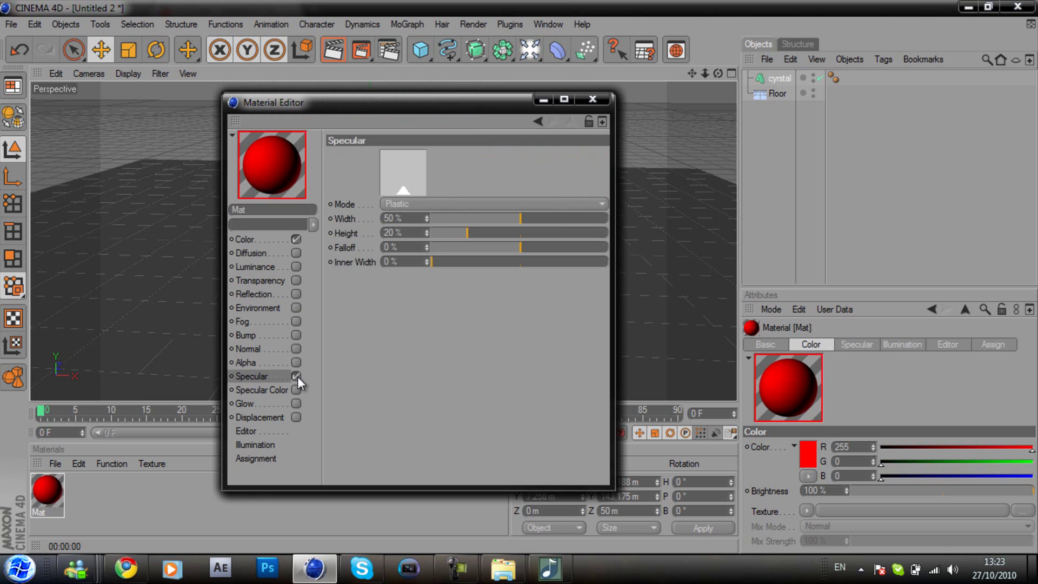
pyautogui.click(297, 376)
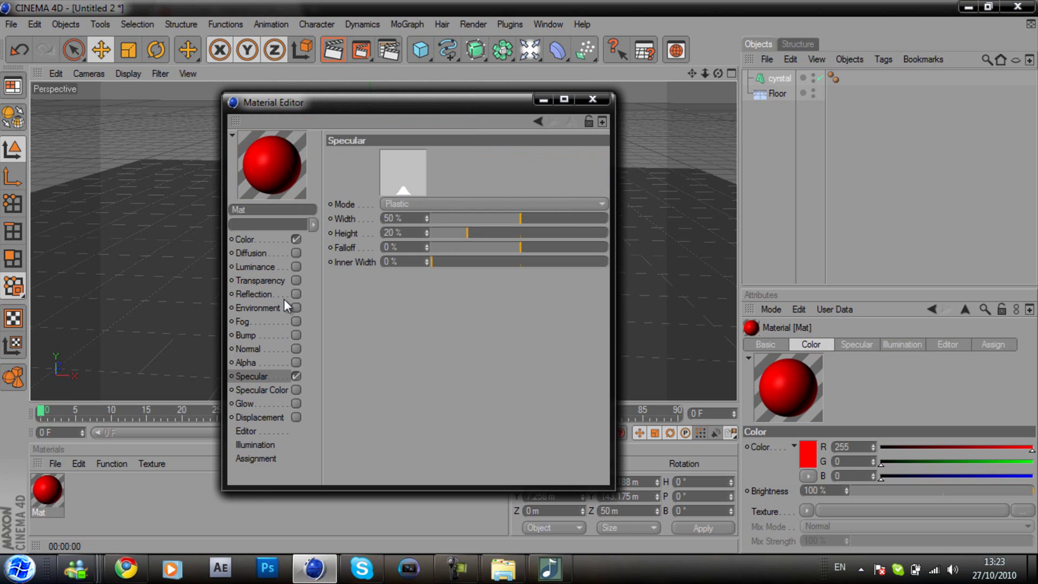
pyautogui.click(257, 293)
pyautogui.click(295, 294)
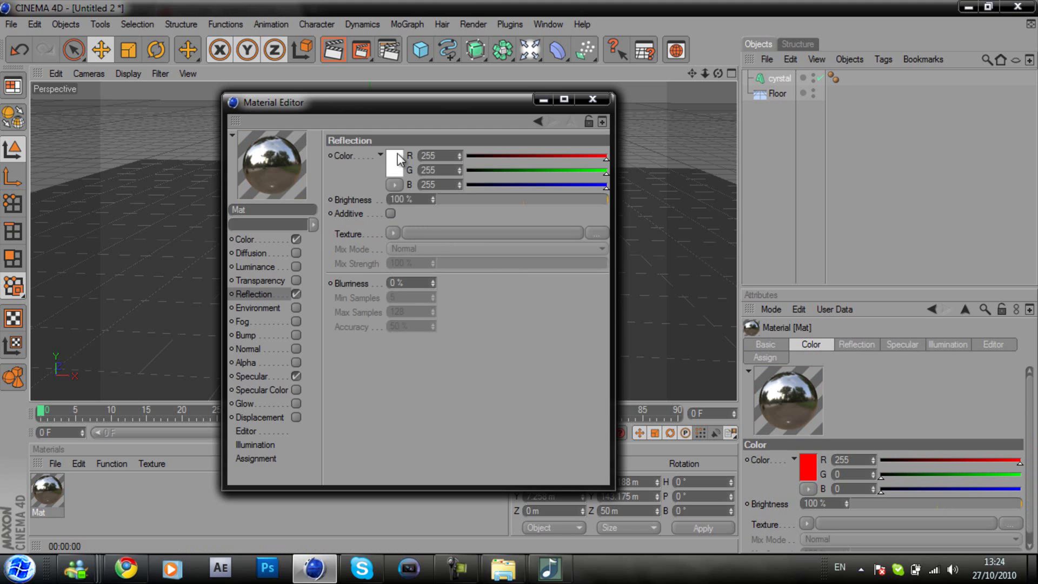
pyautogui.moveTo(433, 199); pyautogui.dragTo(433, 198)
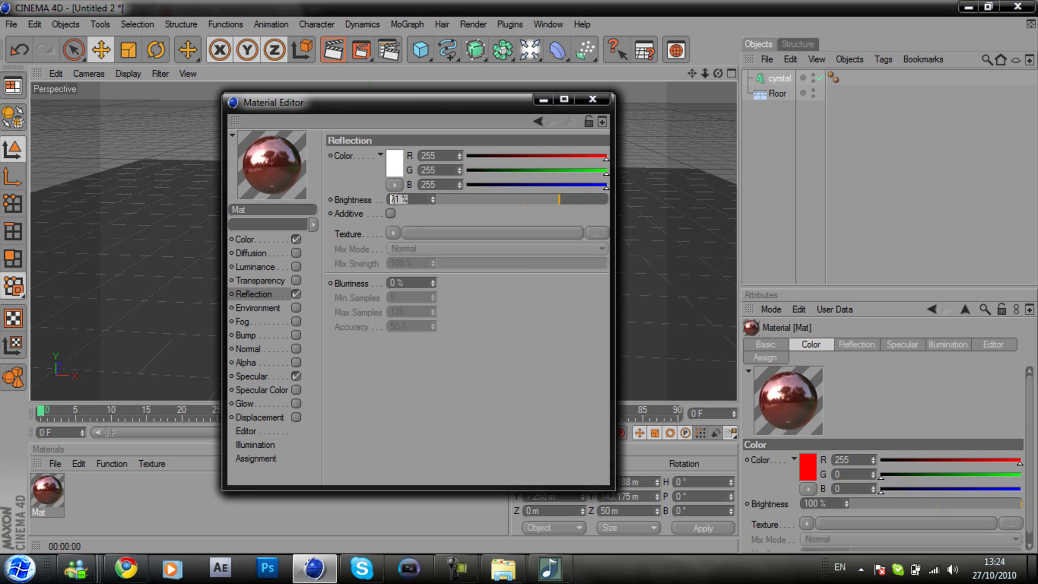
pyautogui.write('20')
pyautogui.press('Return')
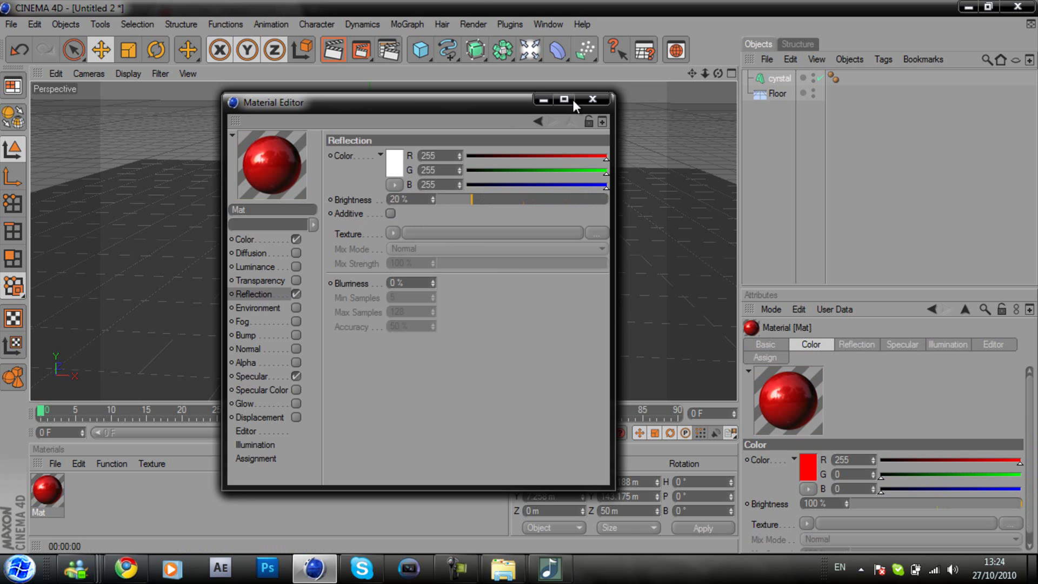
# Apply the red material to the CRYSTAL text and render a preview of the view.
pyautogui.click(592, 100)
pyautogui.moveTo(52, 490); pyautogui.dragTo(344, 344)
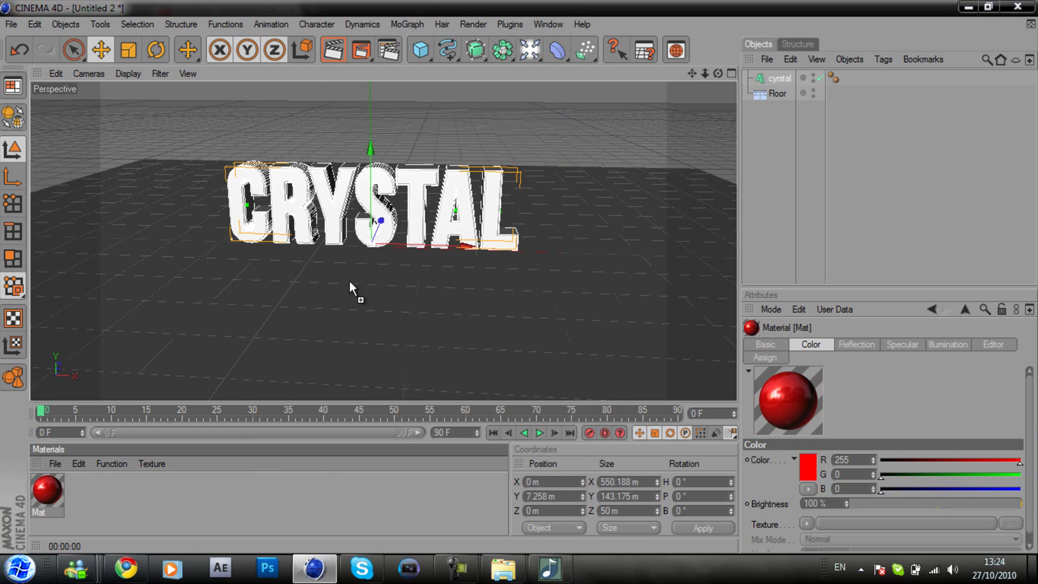
pyautogui.moveTo(419, 222); pyautogui.dragTo(419, 221)
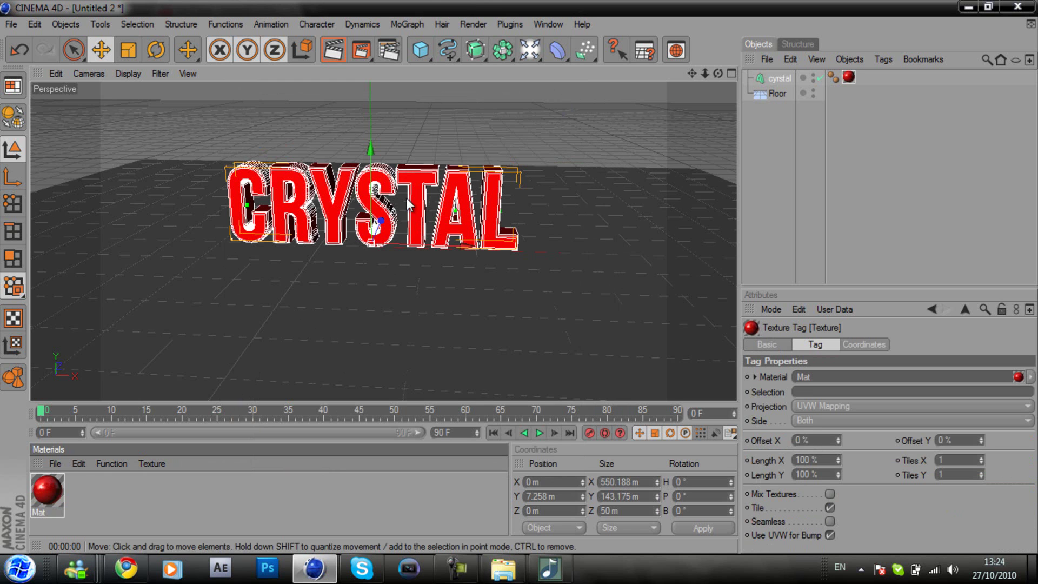
pyautogui.click(334, 50)
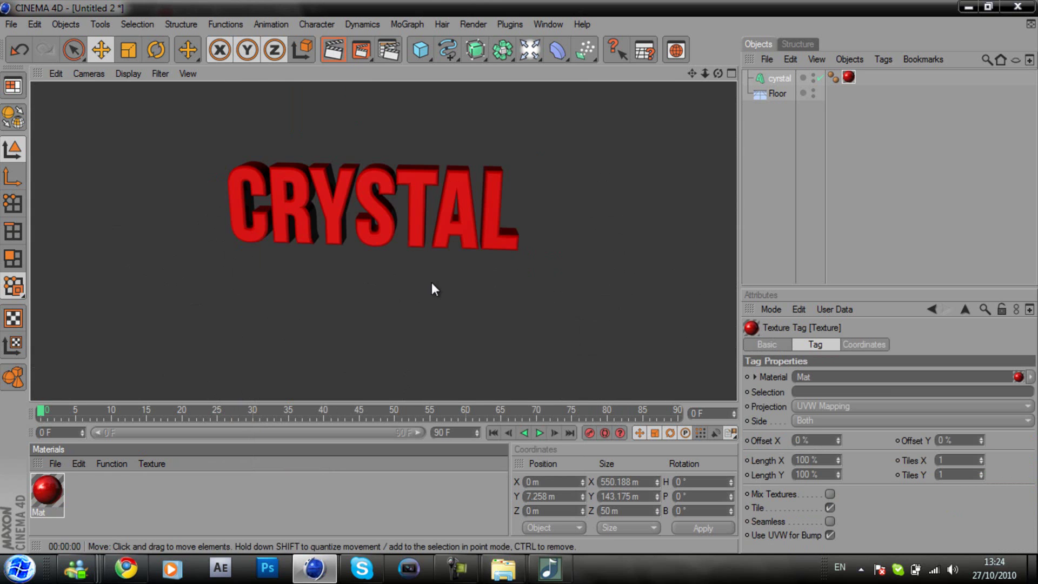
# Create a second material and set its color to blue (R 11, G 110, B 233).
pyautogui.doubleClick(122, 507)
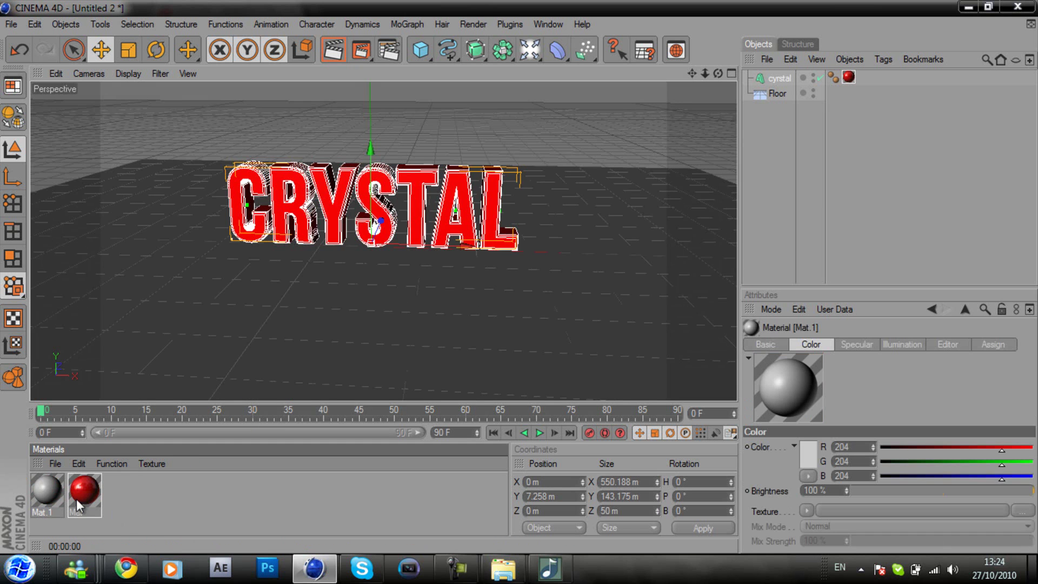
pyautogui.doubleClick(43, 483)
pyautogui.click(274, 240)
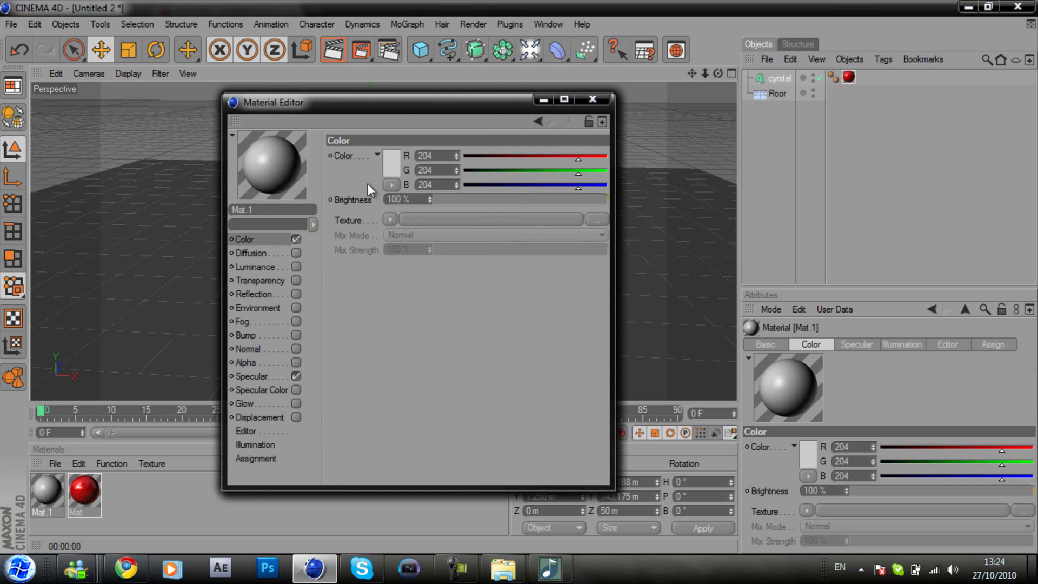
pyautogui.click(394, 157)
pyautogui.moveTo(451, 110); pyautogui.dragTo(440, 111)
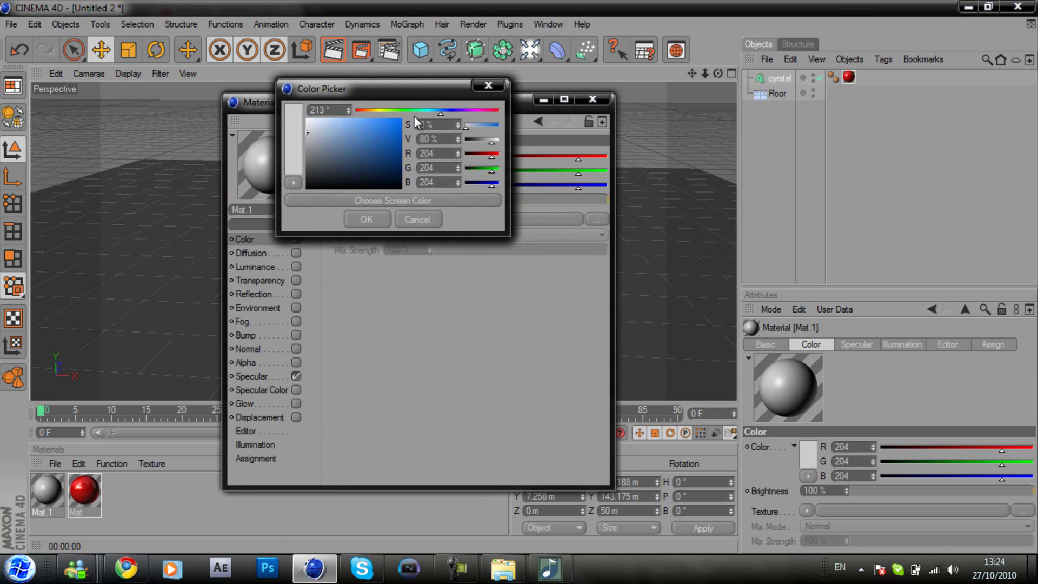
pyautogui.click(397, 124)
pyautogui.click(367, 219)
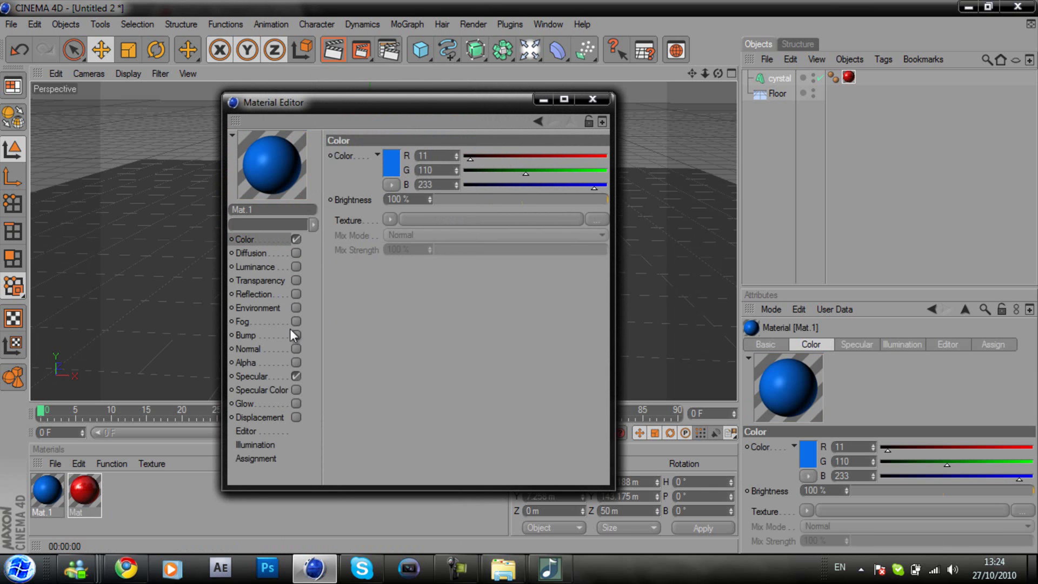
# Turn off the blue material's specular channel and enable reflection with 10% brightness.
pyautogui.click(296, 375)
pyautogui.click(295, 293)
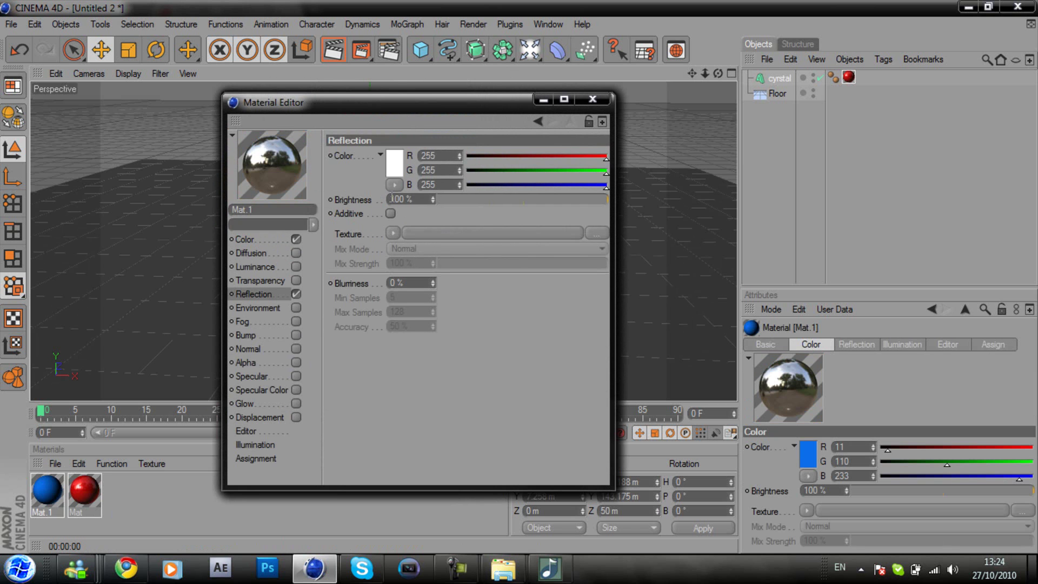
pyautogui.moveTo(425, 199); pyautogui.dragTo(342, 199)
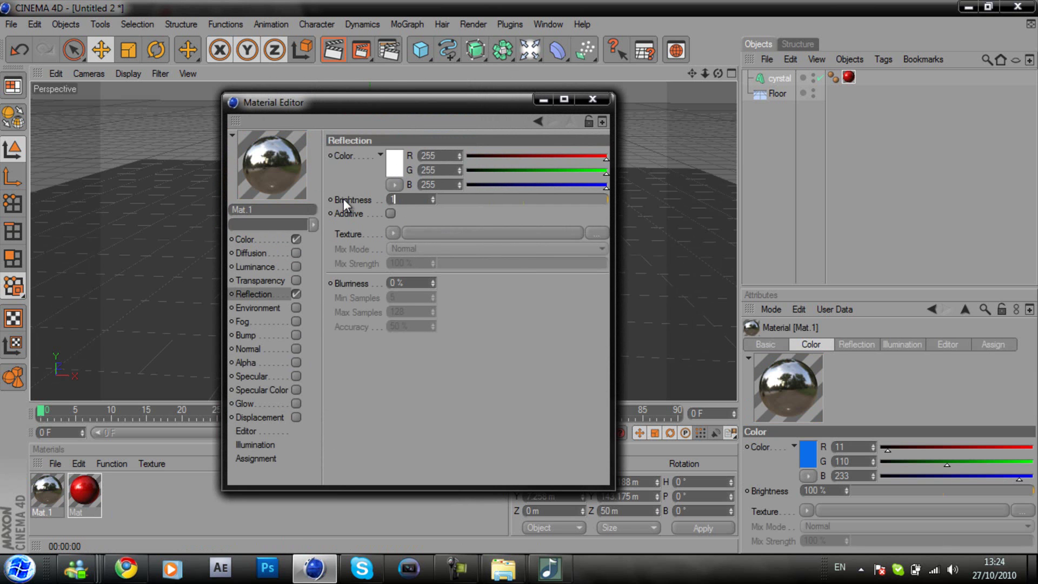
pyautogui.write('10')
pyautogui.press('Return')
pyautogui.click(592, 99)
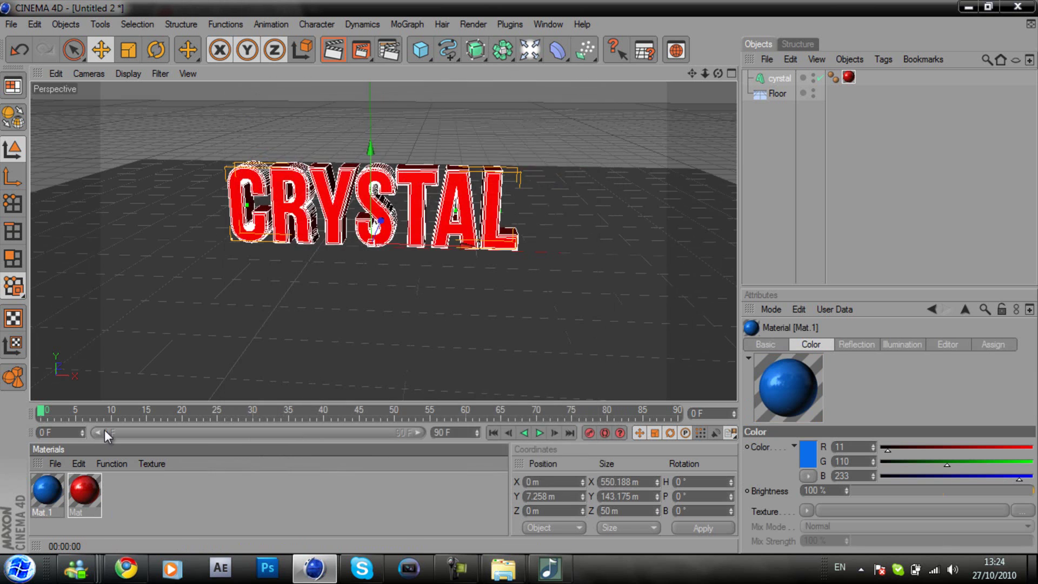
# Apply the blue material to the floor and render a preview of the view.
pyautogui.moveTo(47, 489); pyautogui.dragTo(259, 351)
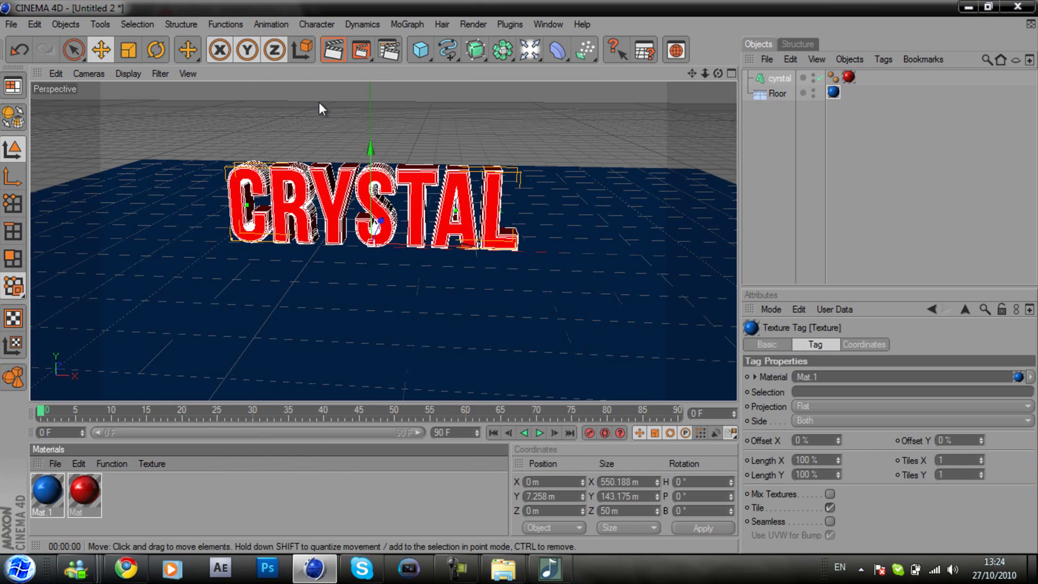
pyautogui.click(333, 50)
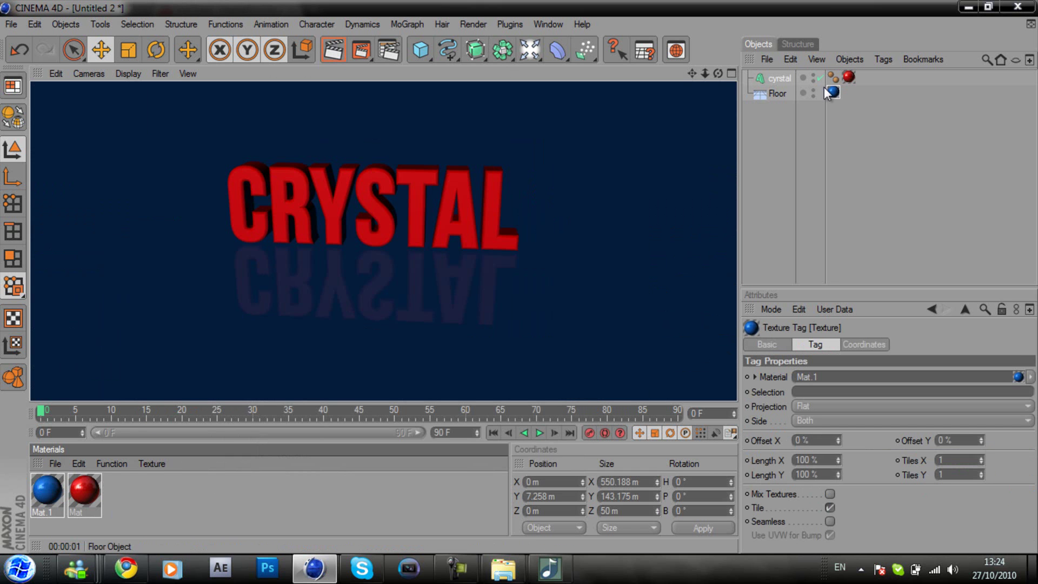
# Add a light, move it to about Y 811 m and Z -456 m, and render a preview of the view.
pyautogui.moveTo(718, 73); pyautogui.dragTo(577, 249)
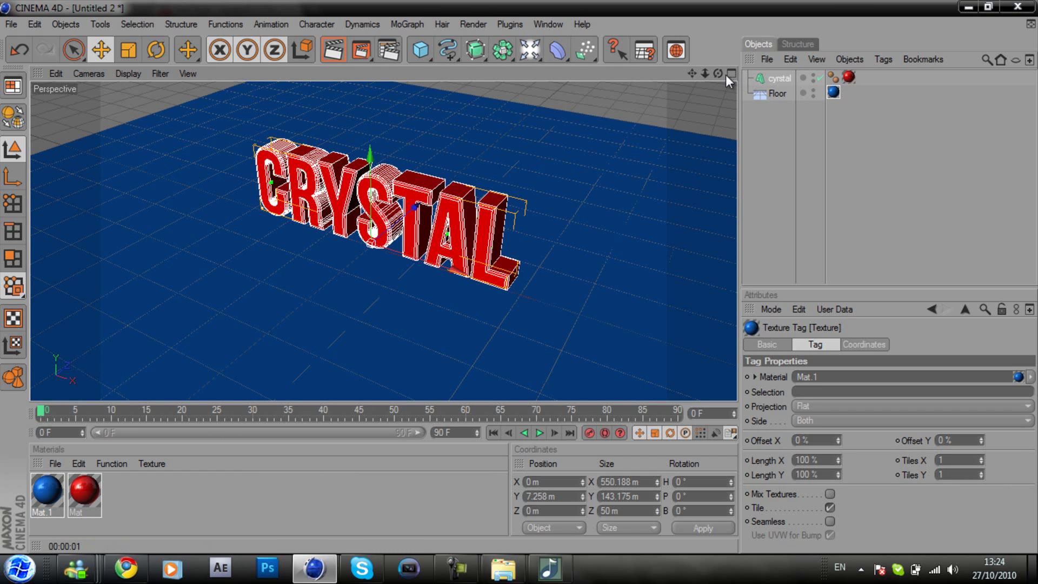
pyautogui.click(528, 52)
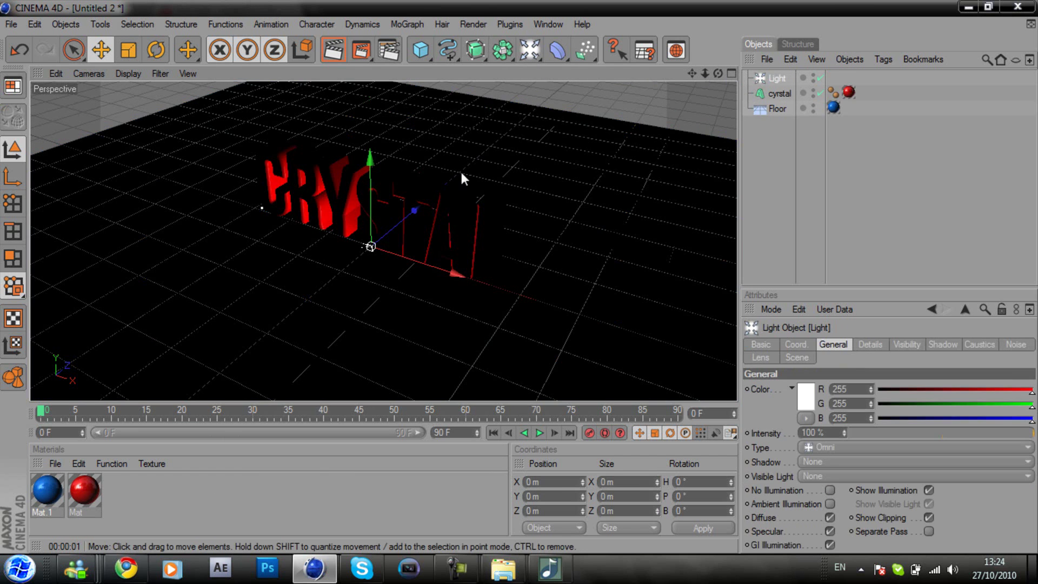
pyautogui.moveTo(417, 205)
pyautogui.mouseDown()
pyautogui.moveTo(524, 273)
pyautogui.moveTo(482, 308)
pyautogui.moveTo(519, 281)
pyautogui.moveTo(528, 287)
pyautogui.moveTo(491, 303)
pyautogui.moveTo(510, 276)
pyautogui.moveTo(625, 200)
pyautogui.moveTo(414, 205)
pyautogui.mouseUp()
pyautogui.moveTo(205, 363); pyautogui.dragTo(380, 270)
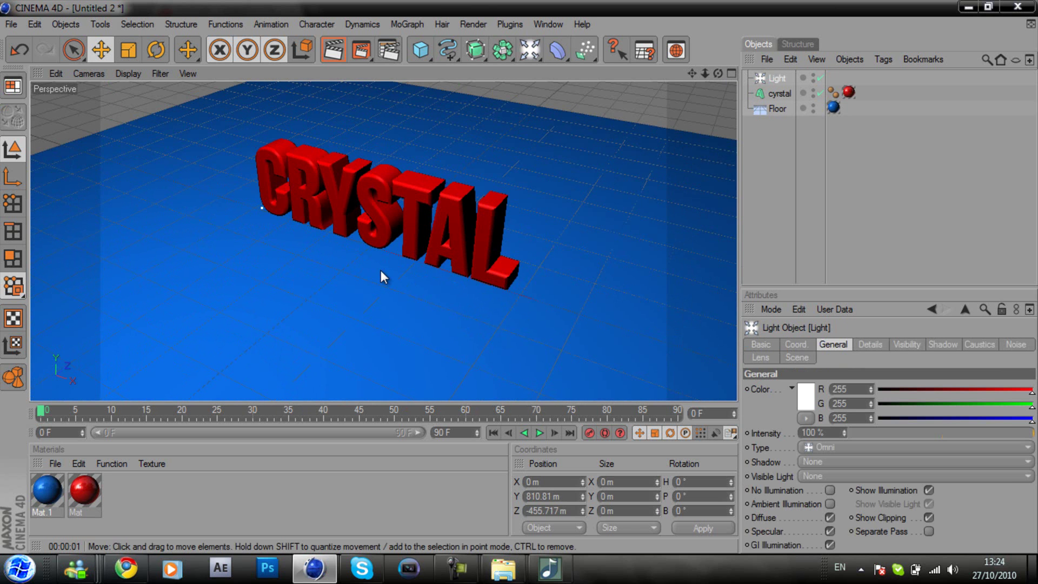
pyautogui.click(333, 49)
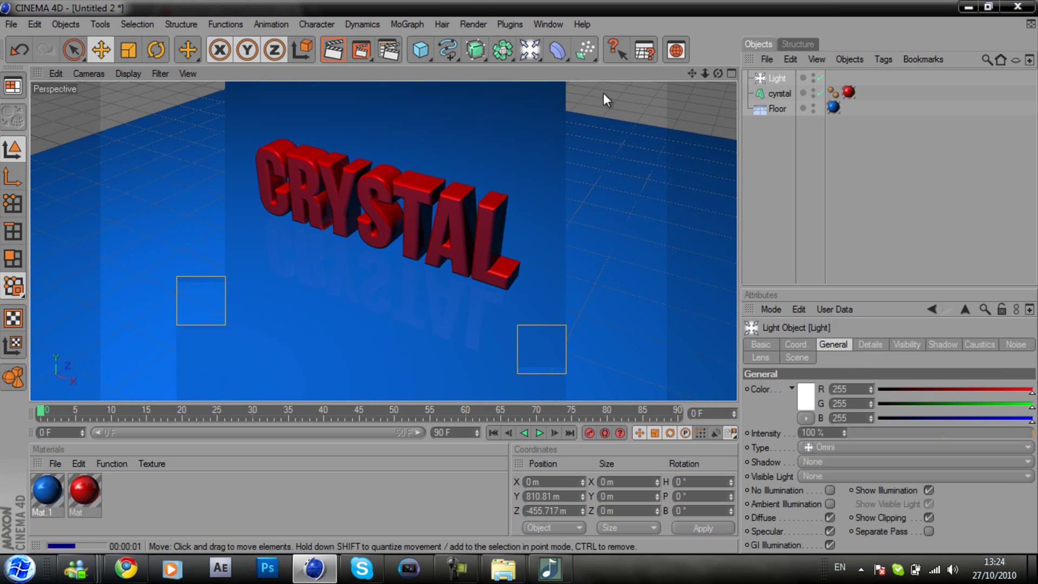
# Add a camera facing the CRYSTAL text and make it the active scene camera for the viewport.
pyautogui.moveTo(719, 77); pyautogui.dragTo(533, 273)
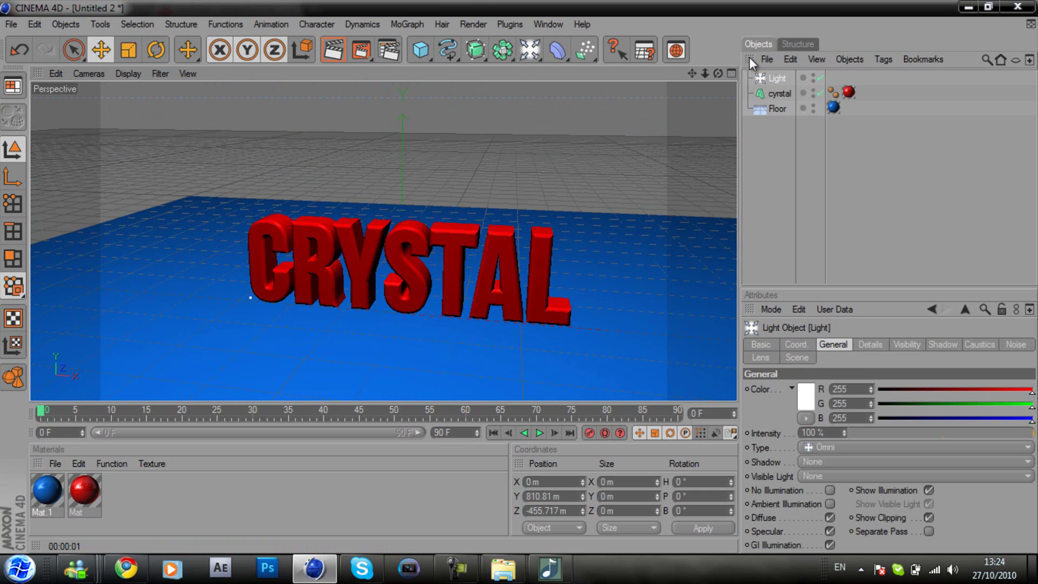
pyautogui.moveTo(717, 74); pyautogui.dragTo(521, 277)
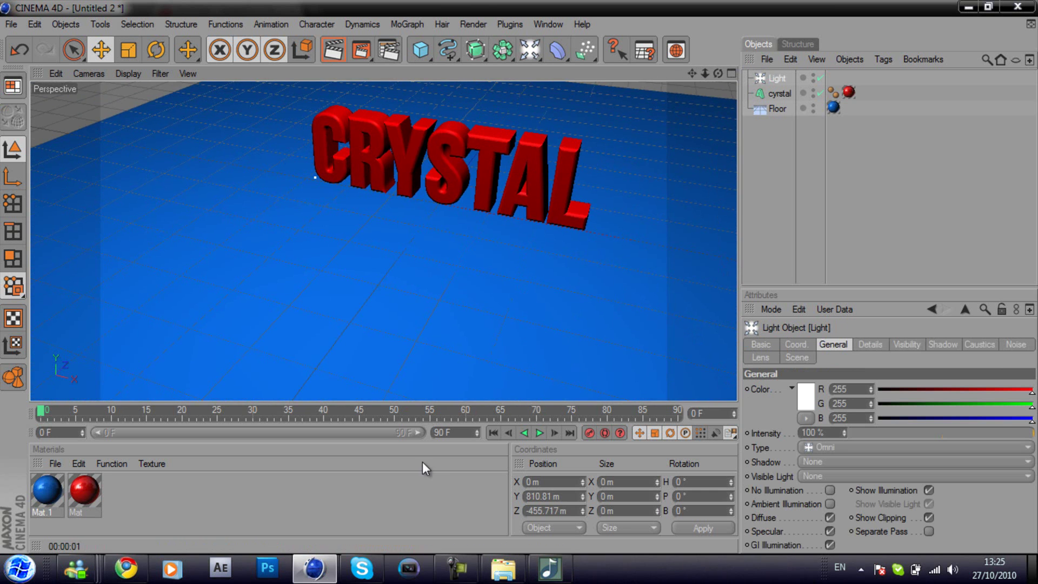
pyautogui.moveTo(718, 73); pyautogui.dragTo(492, 282)
pyautogui.click(528, 54)
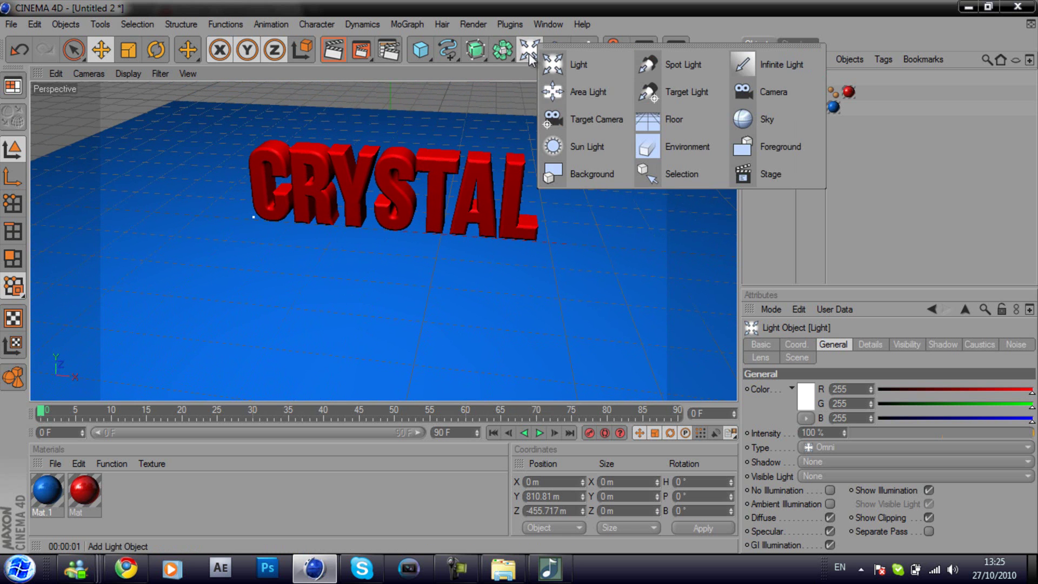
pyautogui.click(780, 96)
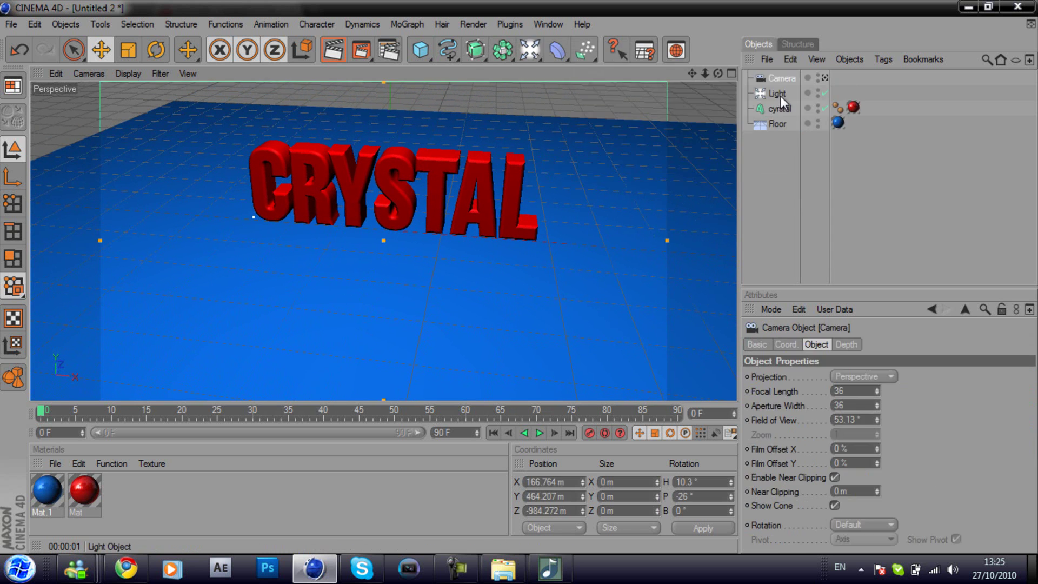
pyautogui.click(86, 71)
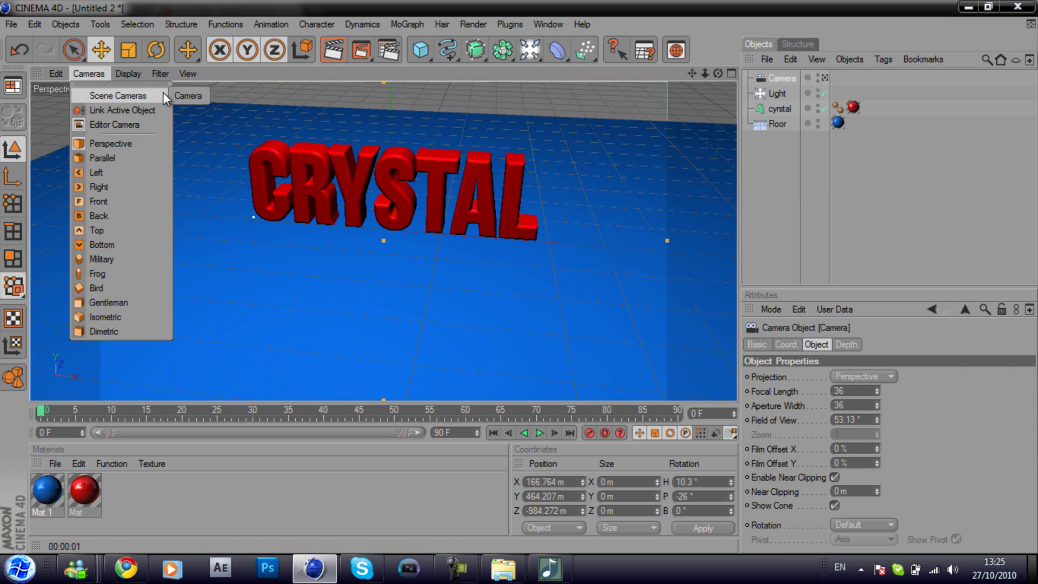
pyautogui.click(181, 92)
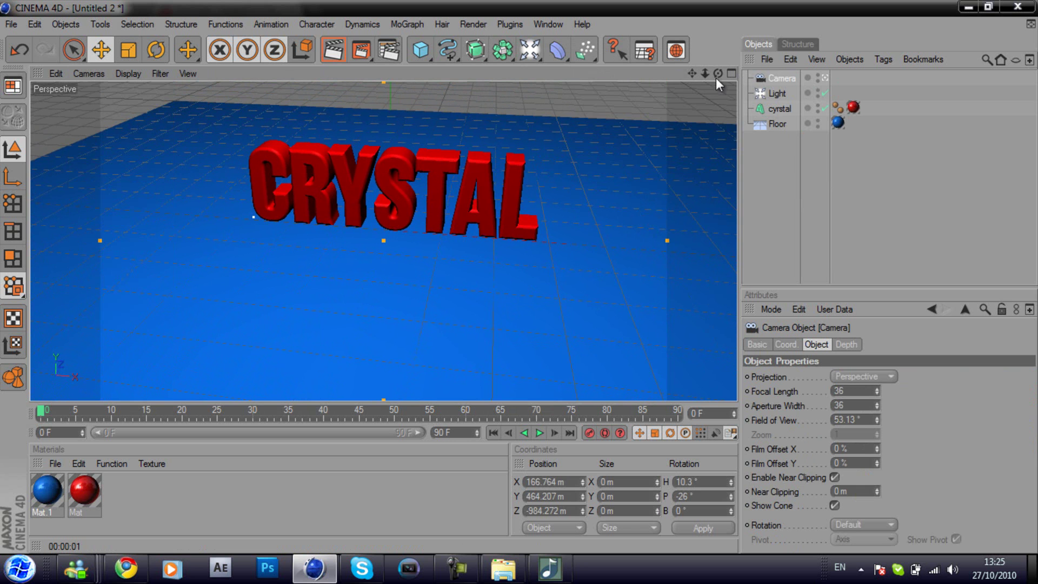
# Rotate the camera to about H -37.2°, P -32.5° so the text is mostly out of frame, and turn on automatic keyframing at frame 0.
pyautogui.moveTo(516, 276)
pyautogui.keyDown('alt'); pyautogui.mouseDown()
pyautogui.moveTo(504, 281)
pyautogui.moveTo(519, 276)
pyautogui.mouseUp(); pyautogui.keyUp('alt')
pyautogui.moveTo(718, 74); pyautogui.dragTo(519, 276)
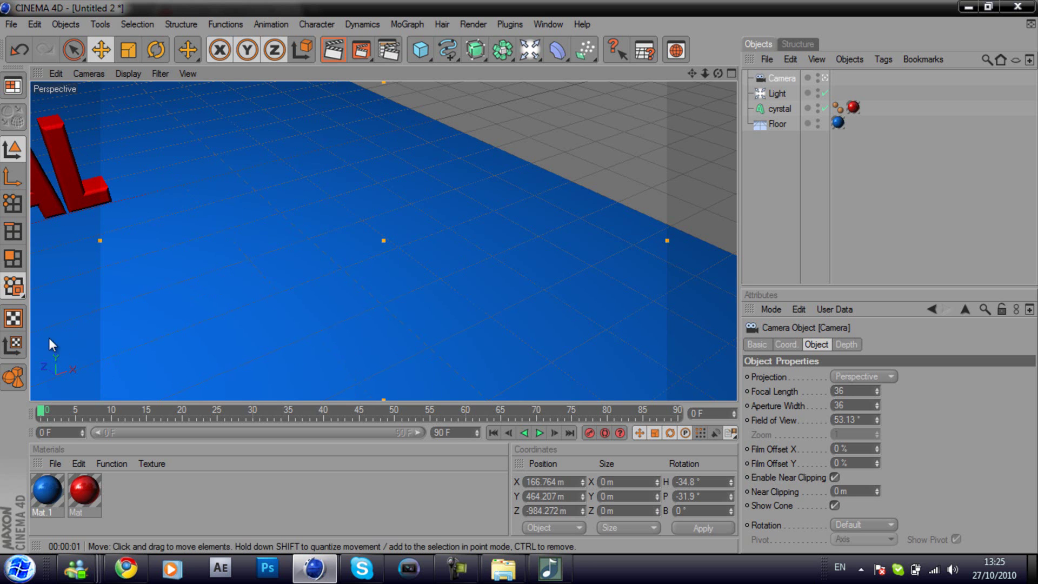
pyautogui.moveTo(718, 73); pyautogui.dragTo(519, 277)
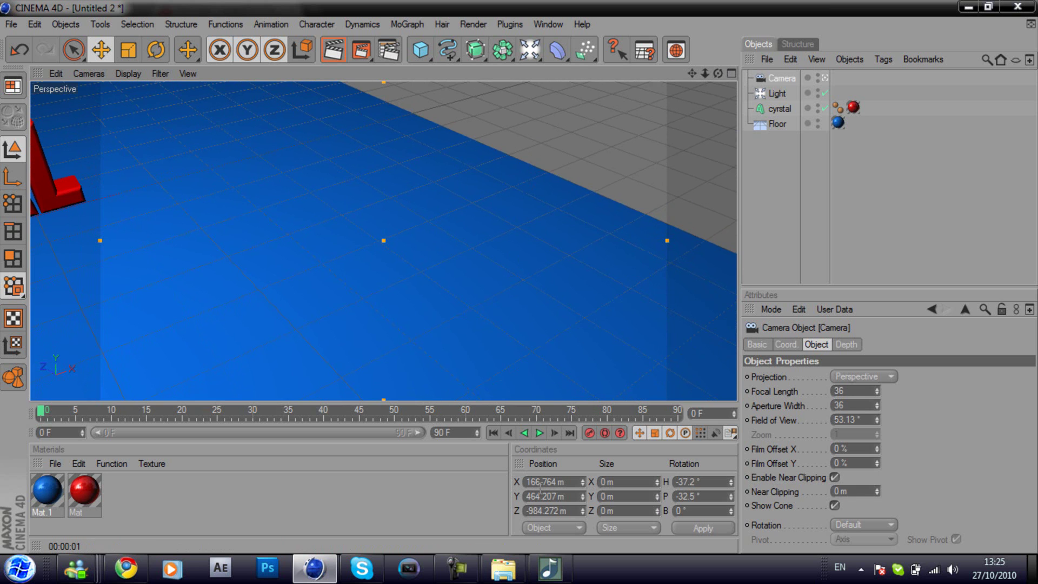
pyautogui.click(606, 434)
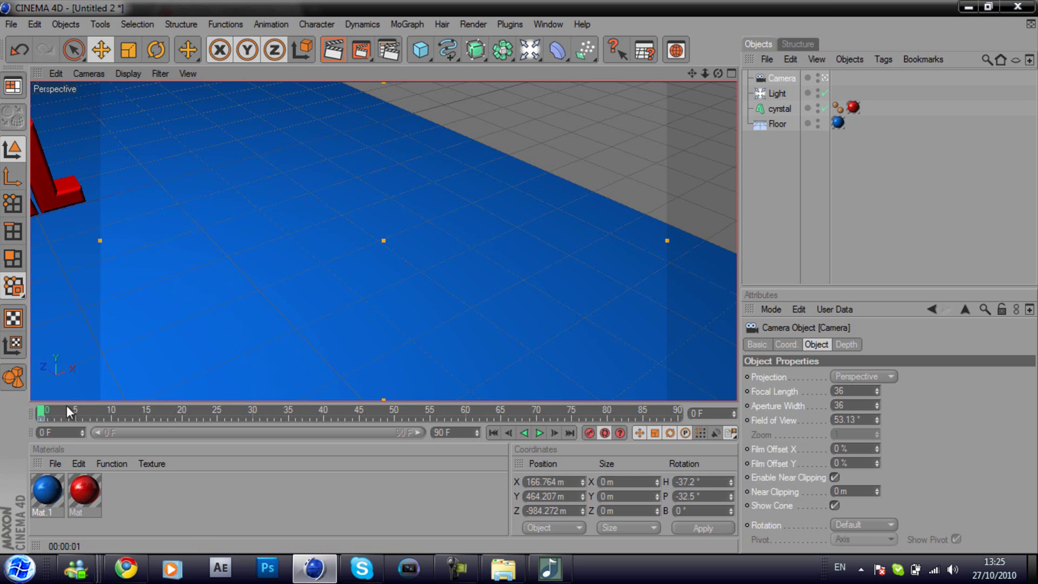
# At frame 35, move the camera to about X 39, Y 485, Z -979 m and rotate it to H 0.1°, P -30.8° to frame the whole text.
pyautogui.moveTo(42, 408); pyautogui.dragTo(0, 393)
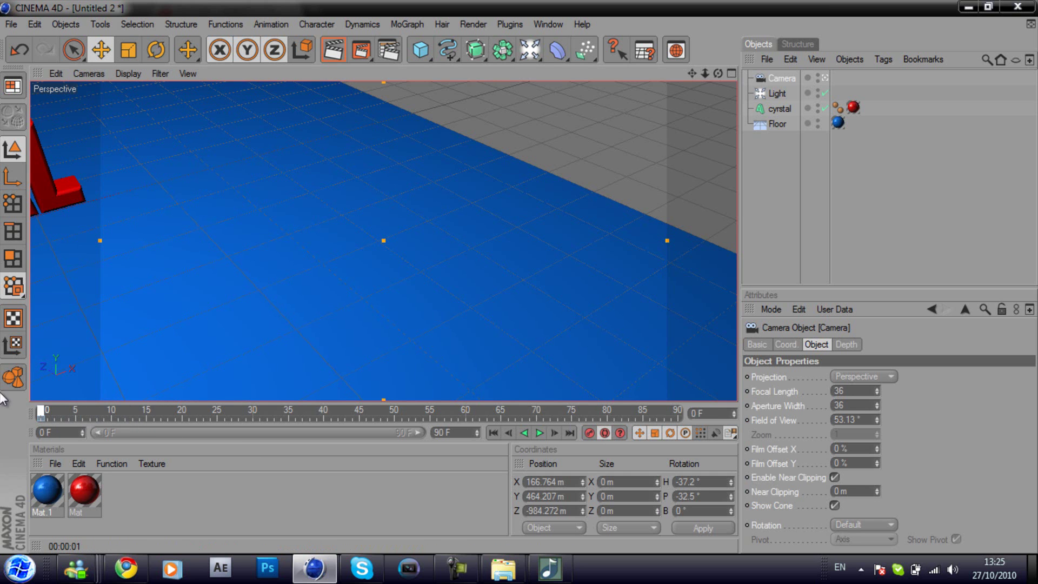
pyautogui.click(252, 414)
pyautogui.moveTo(251, 407); pyautogui.dragTo(5, 411)
pyautogui.moveTo(90, 413); pyautogui.dragTo(207, 410)
pyautogui.moveTo(272, 407); pyautogui.dragTo(290, 411)
pyautogui.moveTo(692, 73); pyautogui.dragTo(519, 279)
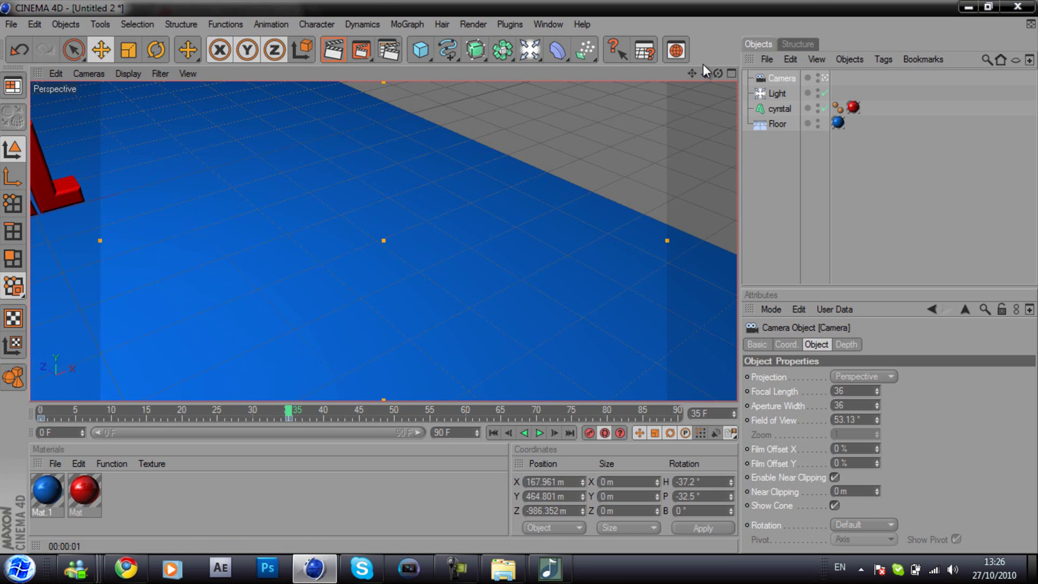
pyautogui.moveTo(716, 72); pyautogui.dragTo(522, 283)
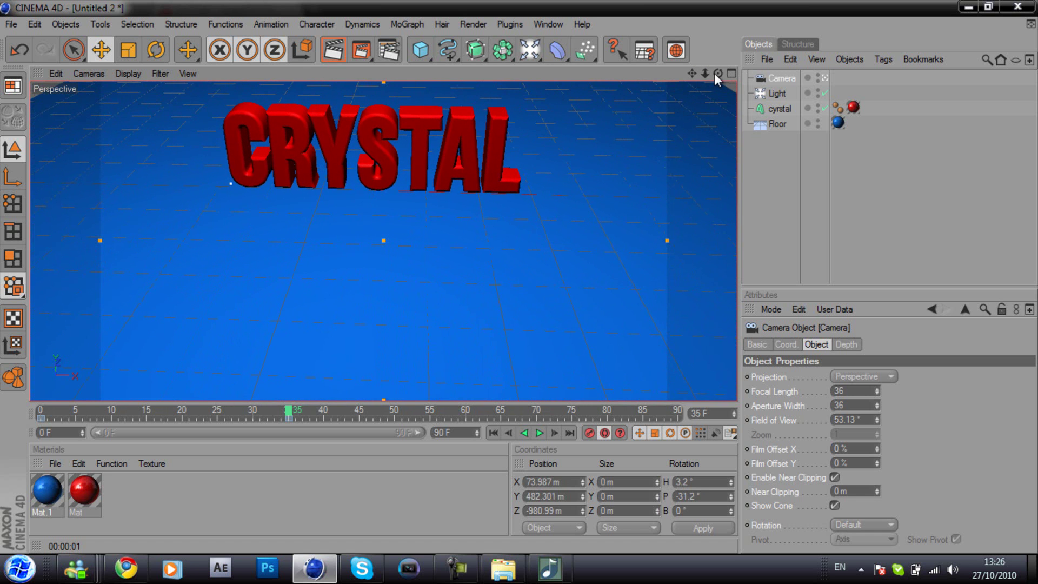
pyautogui.moveTo(716, 79); pyautogui.dragTo(519, 277)
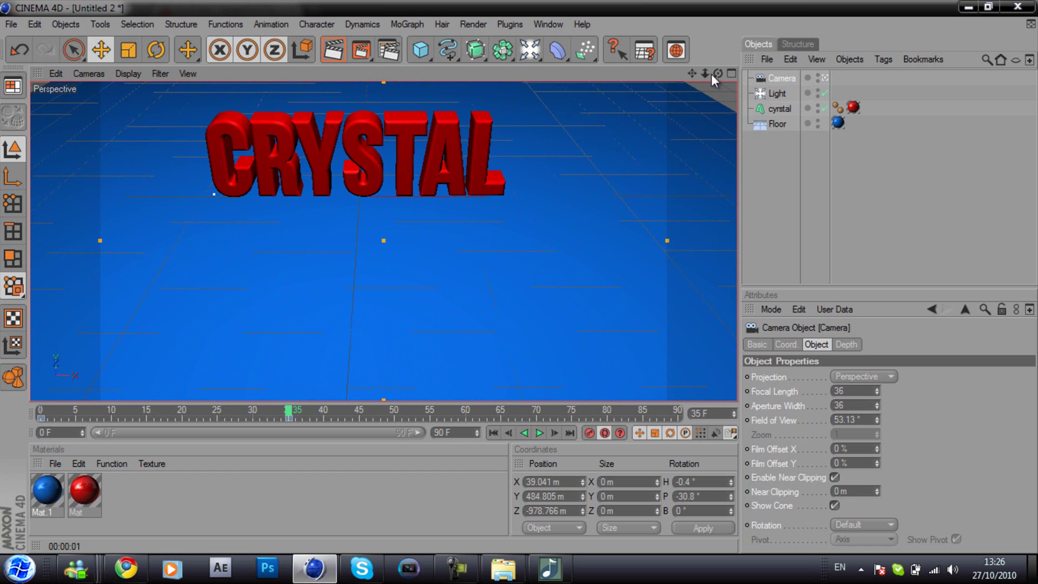
pyautogui.moveTo(716, 73); pyautogui.dragTo(520, 277)
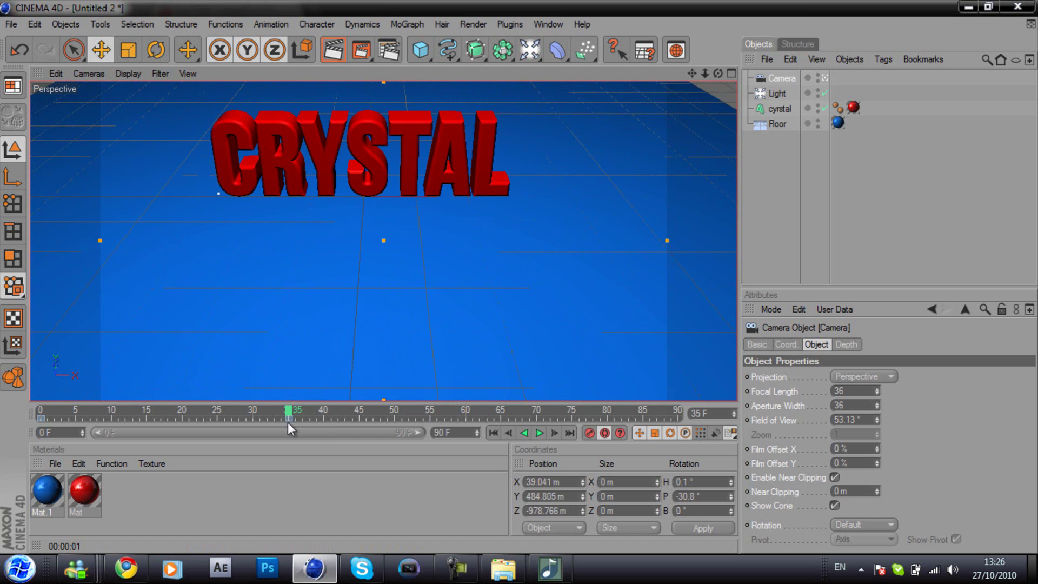
# Play the camera animation from frame 0 to check the swing onto the text.
pyautogui.moveTo(289, 416); pyautogui.dragTo(41, 416)
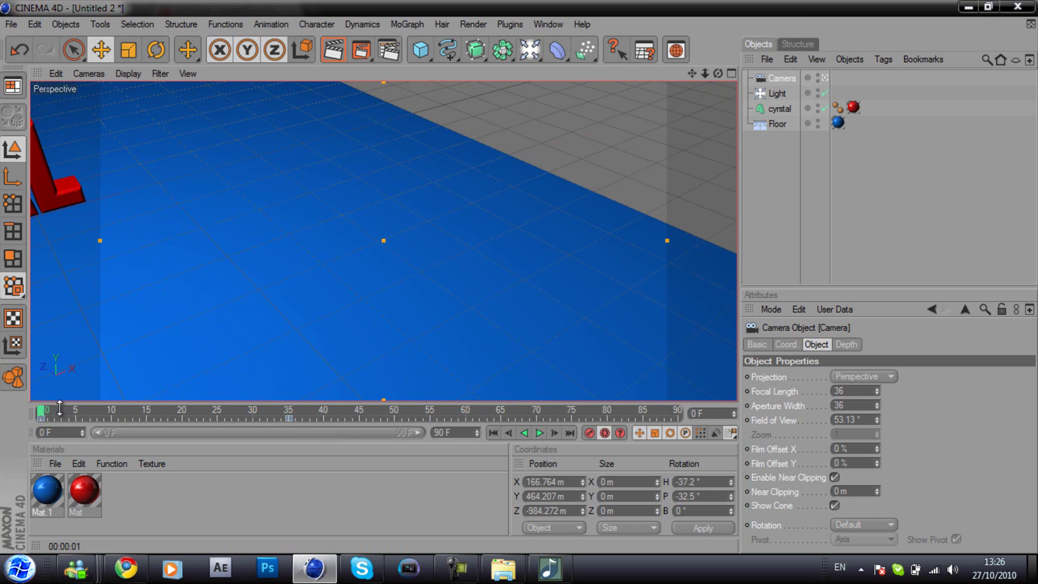
pyautogui.click(539, 433)
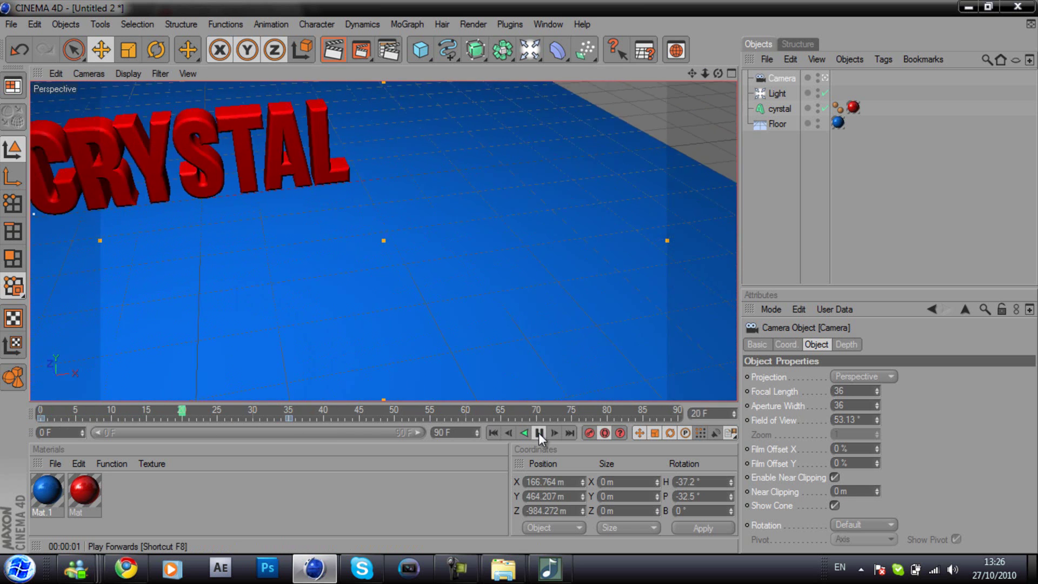
pyautogui.click(538, 432)
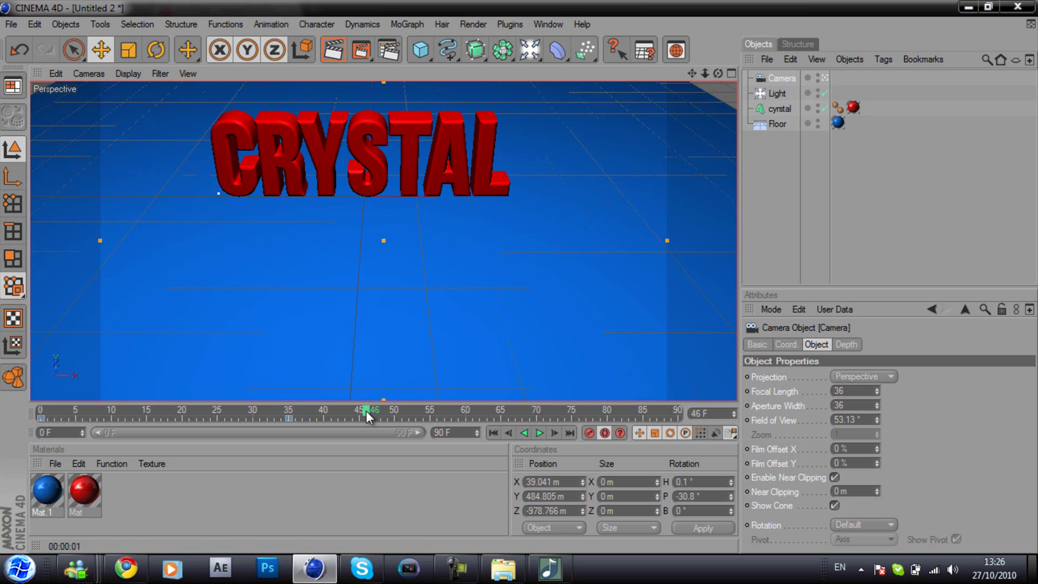
# Record a camera keyframe at frame 44 that holds the current framing of the text.
pyautogui.moveTo(336, 410)
pyautogui.mouseDown()
pyautogui.moveTo(289, 410)
pyautogui.moveTo(328, 411)
pyautogui.mouseUp()
pyautogui.click(509, 432)
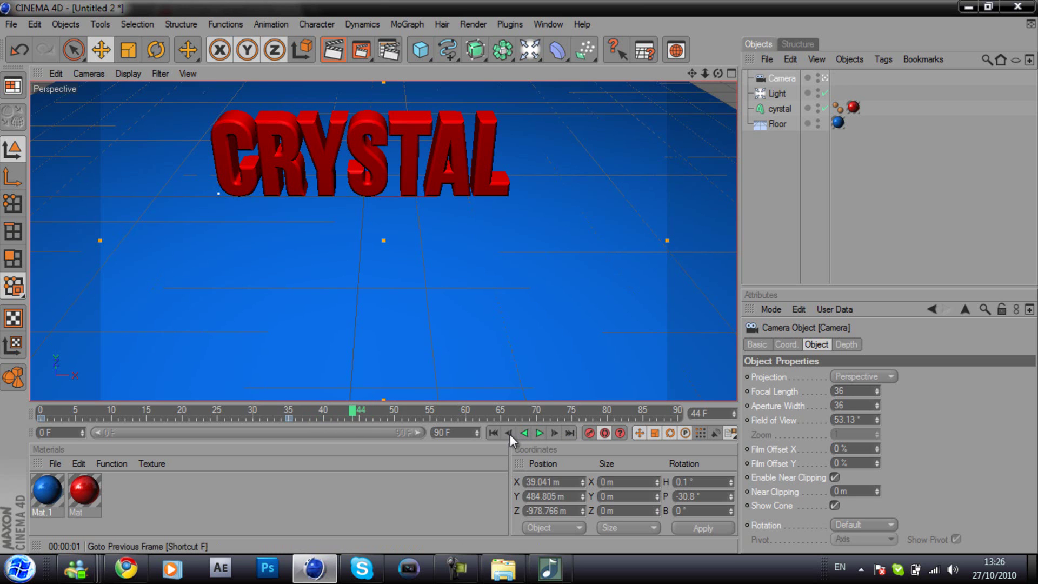
pyautogui.click(553, 433)
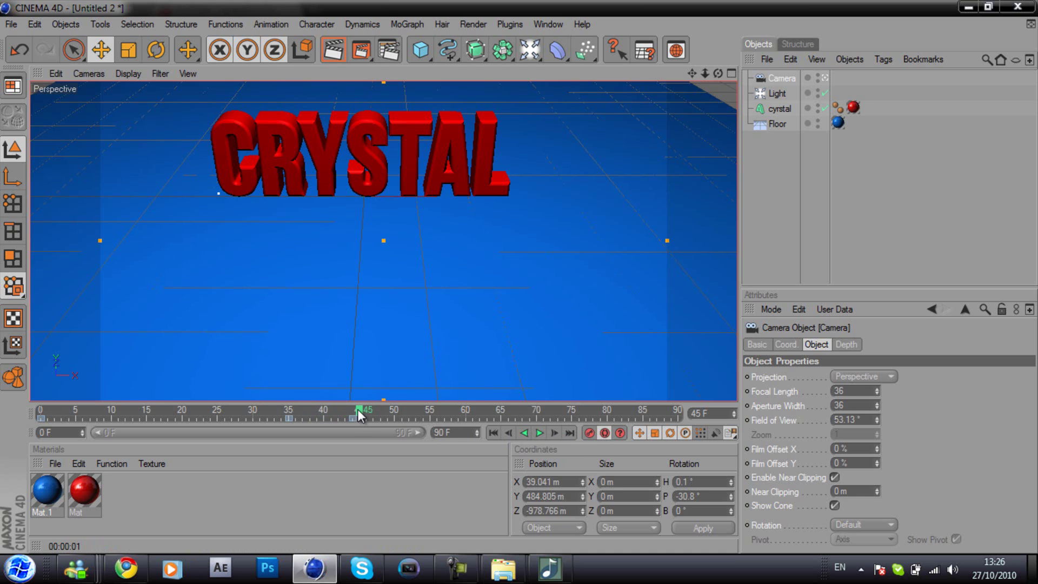
# At frame 65, move the camera closer to the text, to about X -10.8, Y 351, Z -481 m.
pyautogui.moveTo(364, 410); pyautogui.dragTo(502, 409)
pyautogui.moveTo(704, 76); pyautogui.dragTo(521, 282)
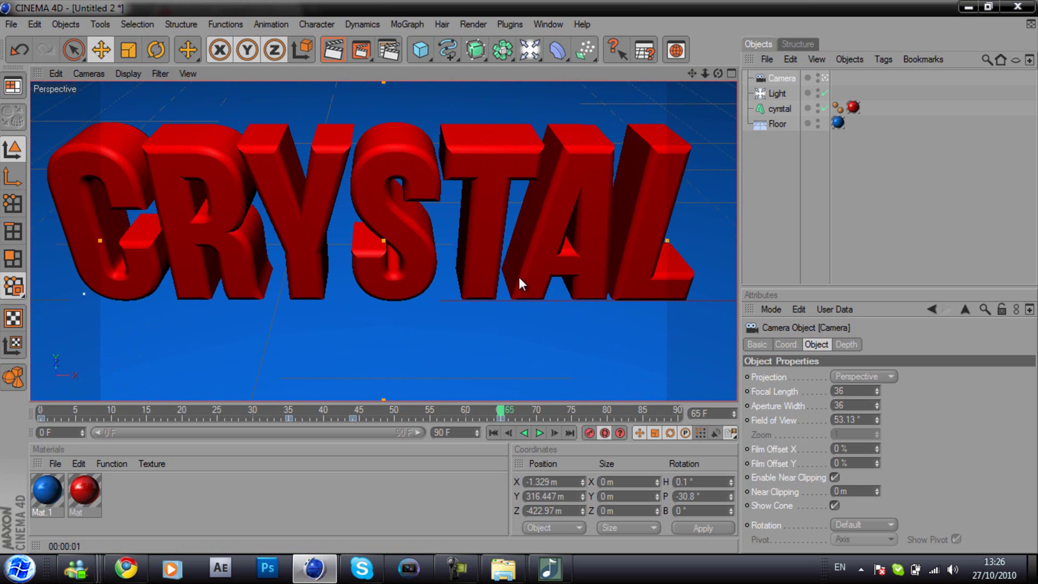
pyautogui.moveTo(705, 73); pyautogui.dragTo(519, 277)
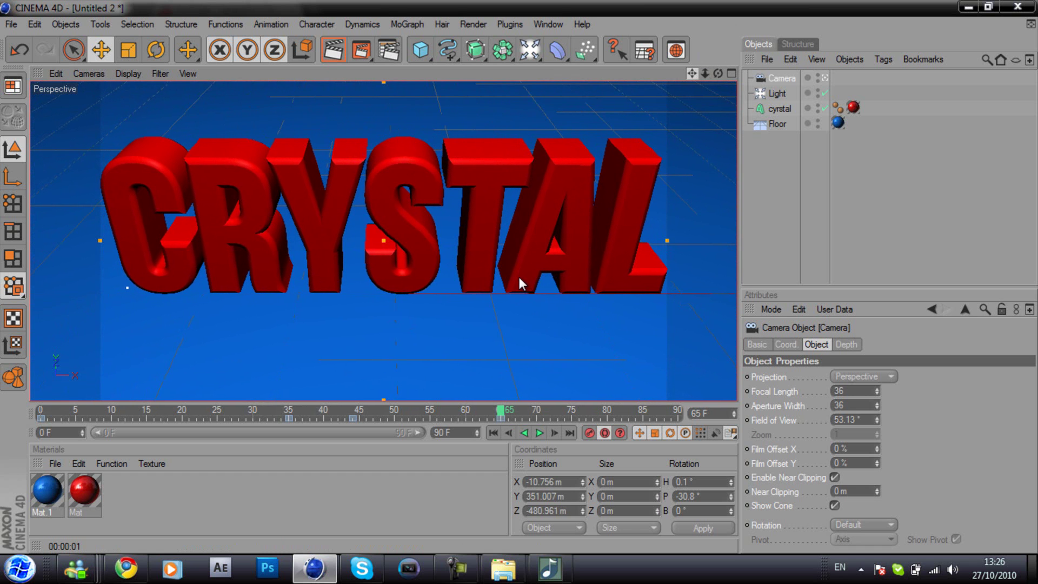
# Play the full camera animation twice from the start to review the swing, hold and push-in.
pyautogui.click(494, 433)
pyautogui.click(538, 433)
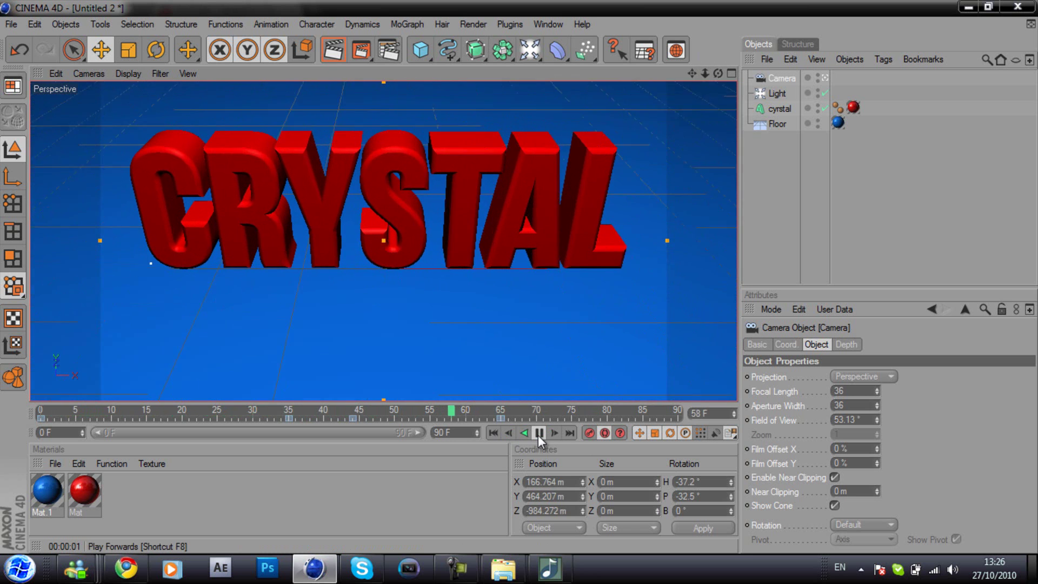
pyautogui.click(538, 434)
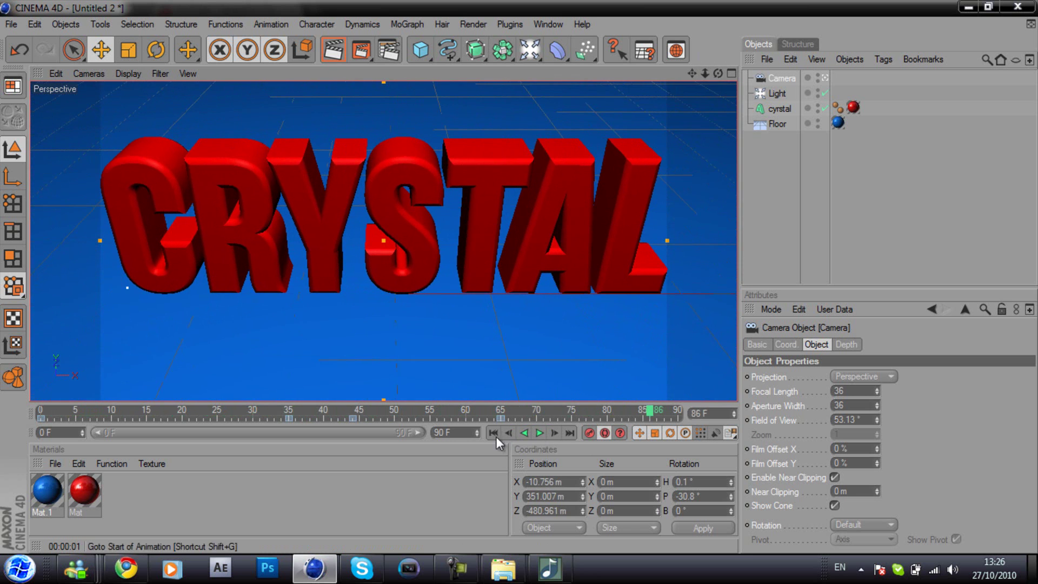
pyautogui.click(496, 434)
pyautogui.click(538, 432)
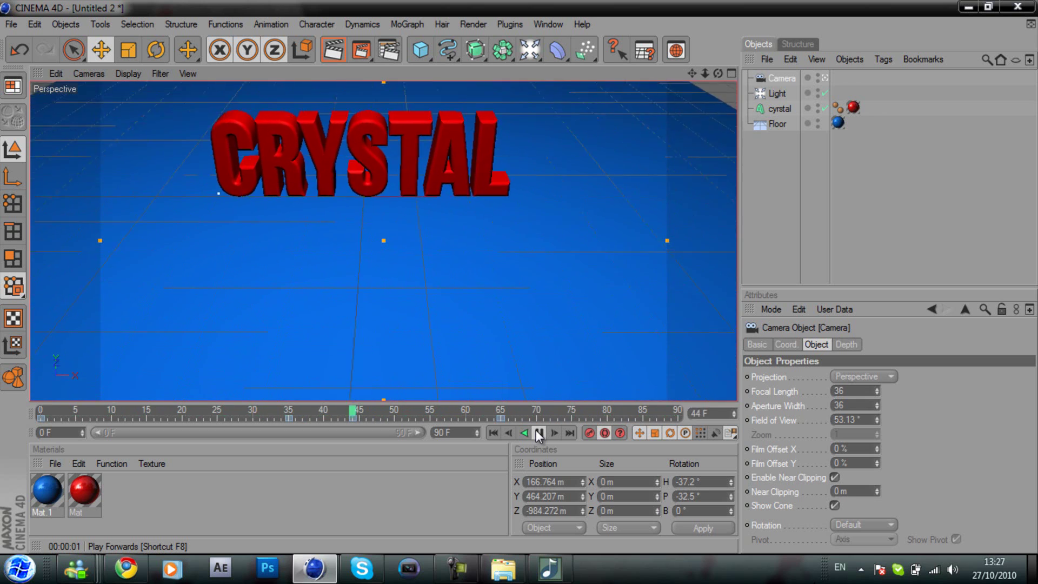
pyautogui.click(537, 431)
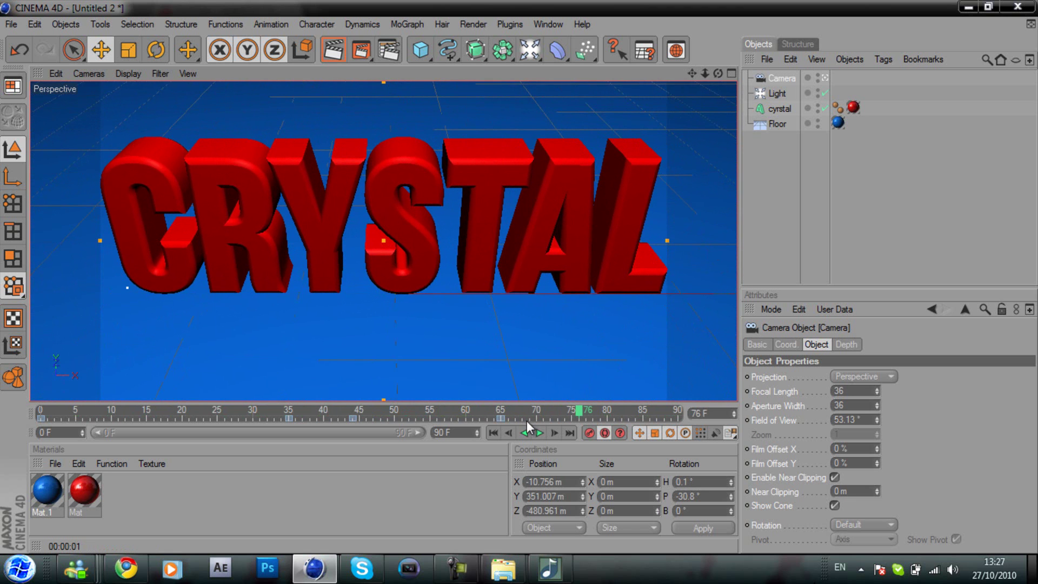